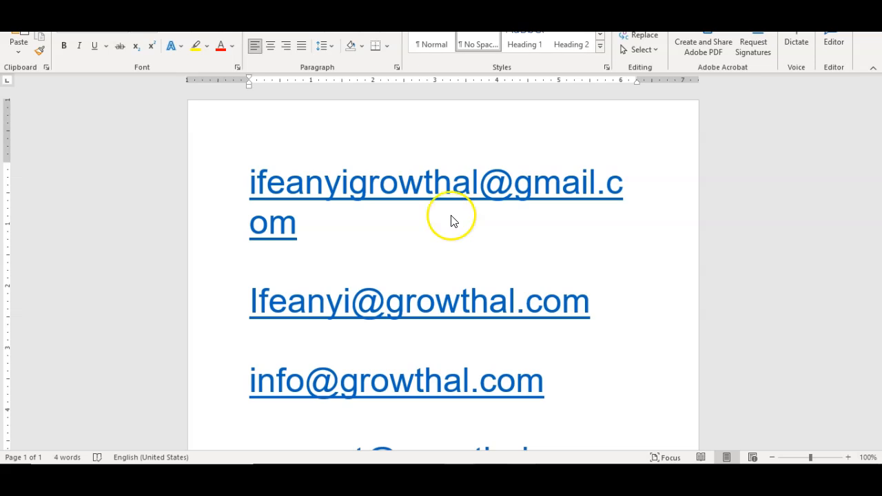
pyautogui.scroll(-2, 424, 234)
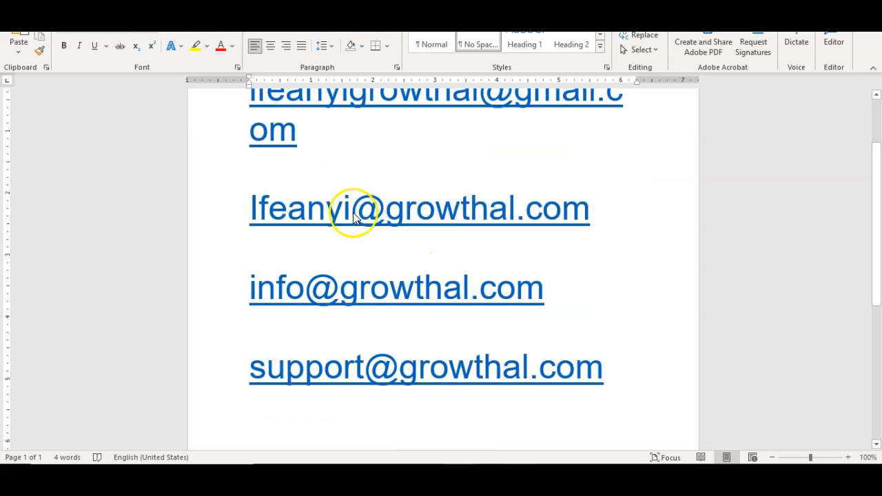
pyautogui.scroll(1, 502, 243)
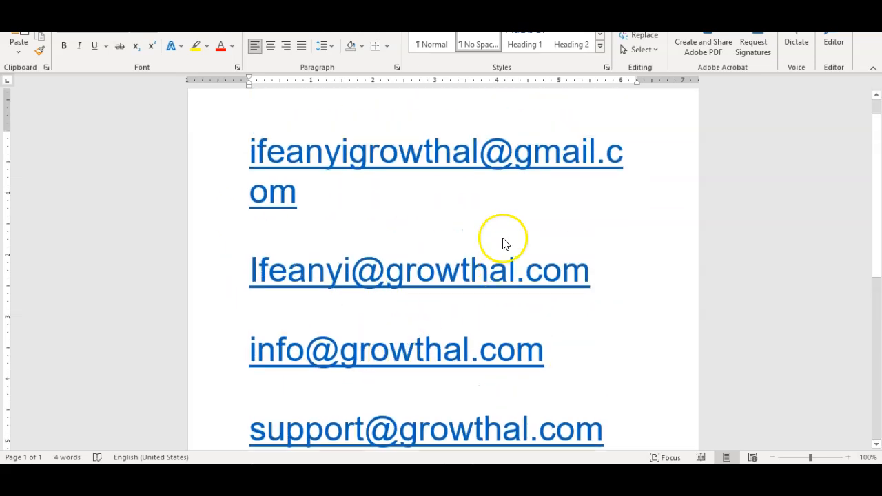
pyautogui.scroll(-1, 500, 251)
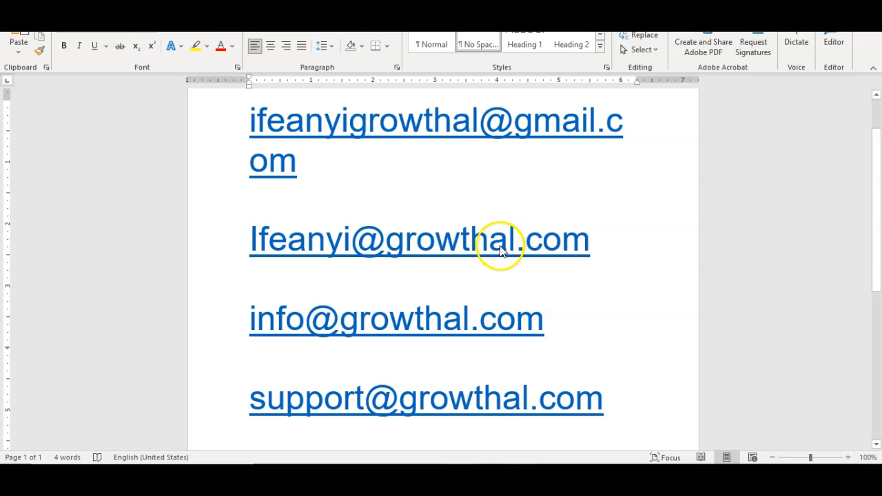
pyautogui.scroll(1, 490, 252)
pyautogui.scroll(1, 470, 255)
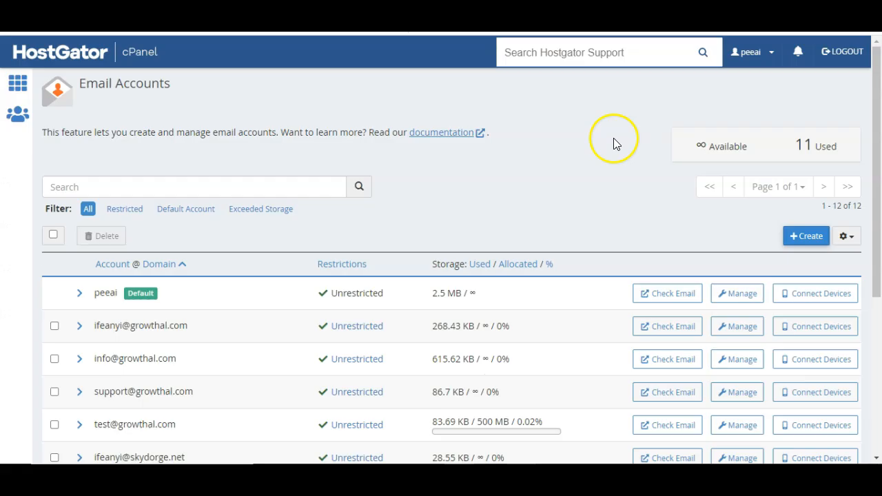
# - Switch to HostGator cPanel and examine the email accounts list and the test account's manual mail client settings
pyautogui.scroll(-2, 610, 142)
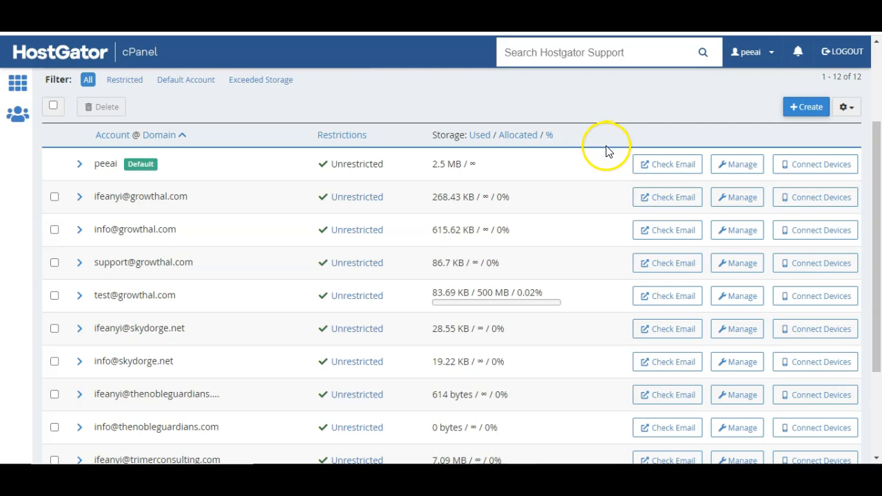
pyautogui.scroll(2, 604, 147)
pyautogui.scroll(-3, 319, 160)
pyautogui.scroll(-2, 319, 159)
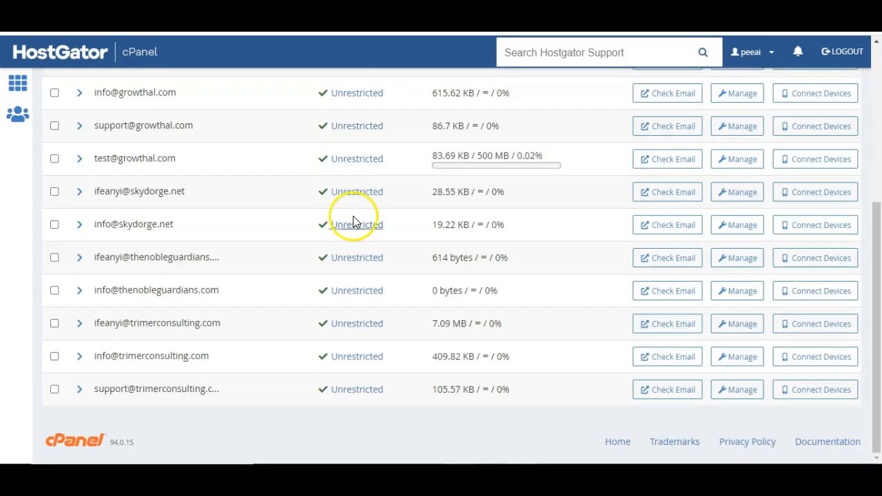
pyautogui.moveTo(90, 159)
pyautogui.mouseDown()
pyautogui.moveTo(172, 156)
pyautogui.moveTo(91, 158)
pyautogui.mouseUp()
pyautogui.click(211, 163)
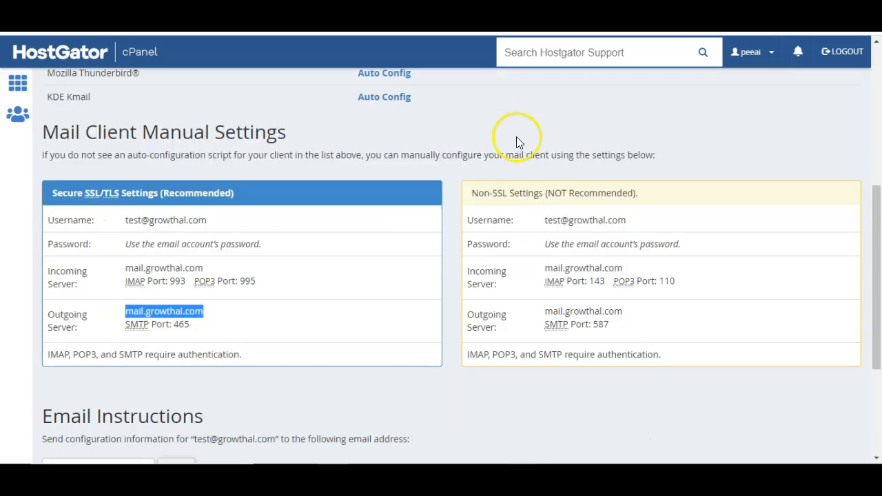
pyautogui.scroll(5, 869, 193)
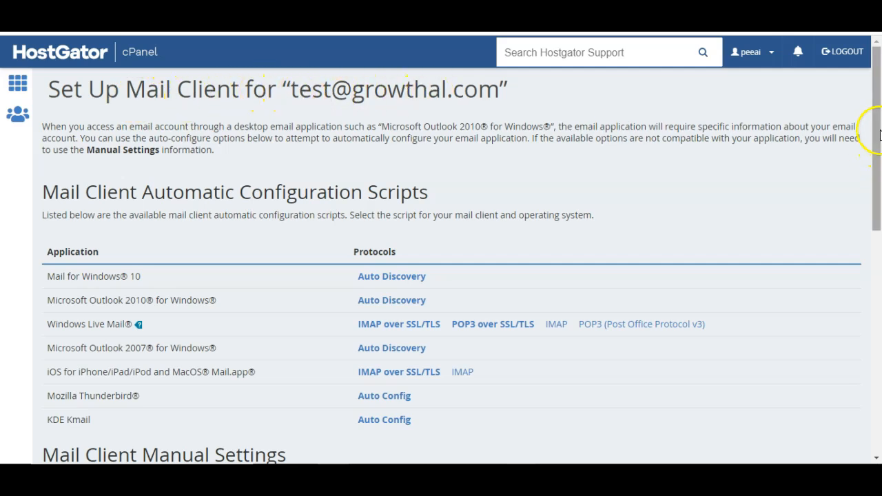
pyautogui.moveTo(874, 132); pyautogui.dragTo(874, 290)
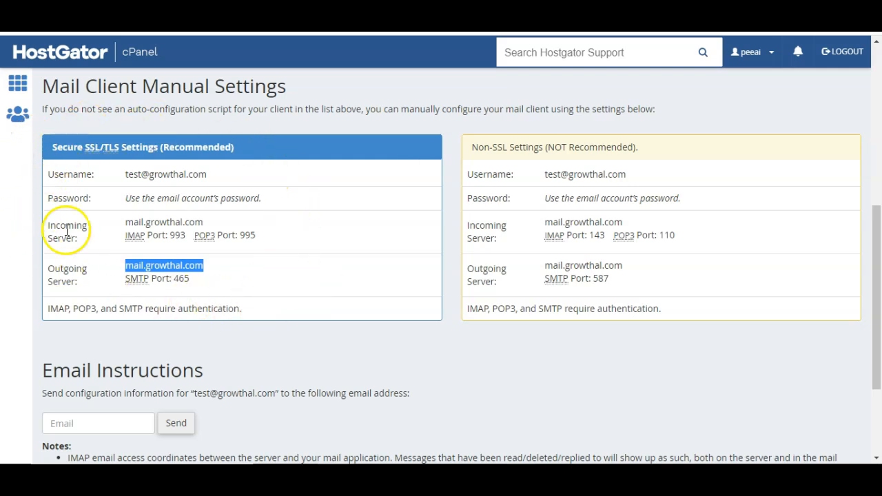
pyautogui.click(326, 220)
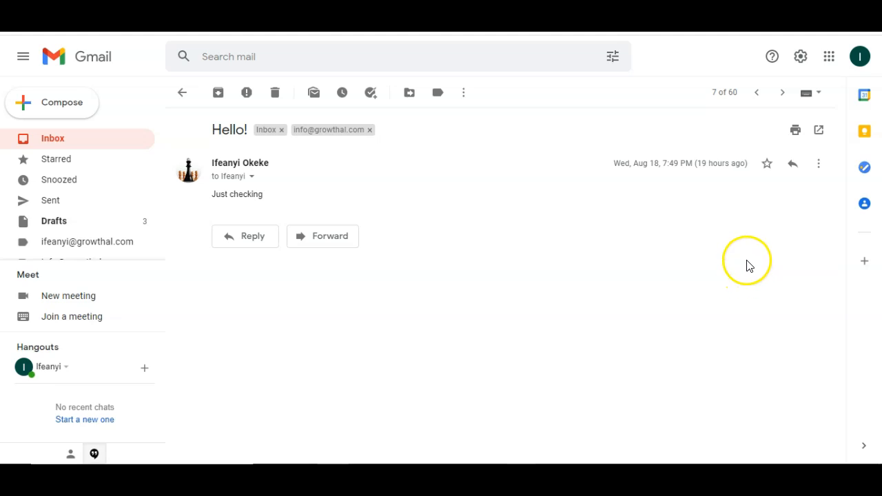
# - Switch to Gmail and open the Accounts and Import settings for checking mail from other accounts
pyautogui.click(800, 60)
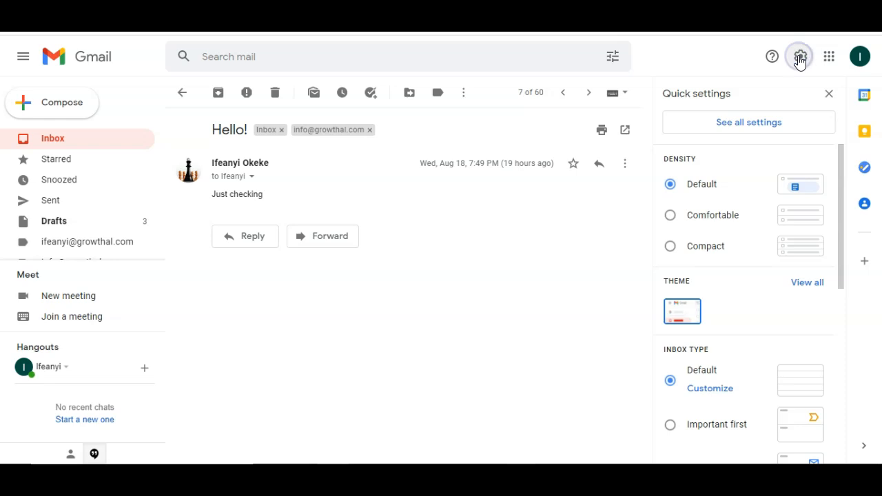
pyautogui.click(739, 130)
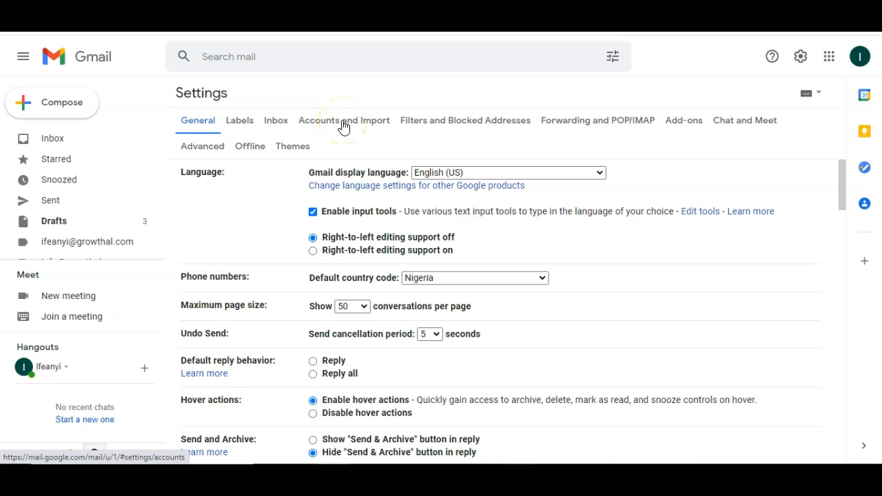
pyautogui.click(343, 121)
pyautogui.scroll(-3, 682, 196)
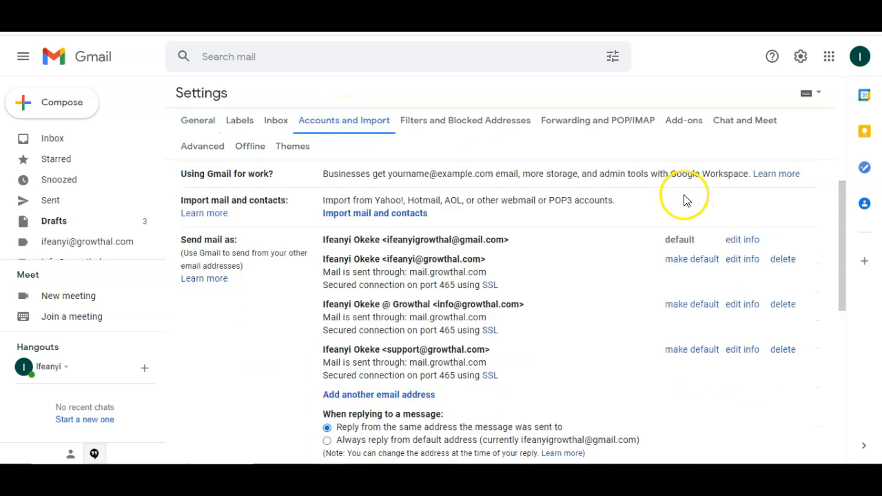
pyautogui.scroll(-1, 551, 235)
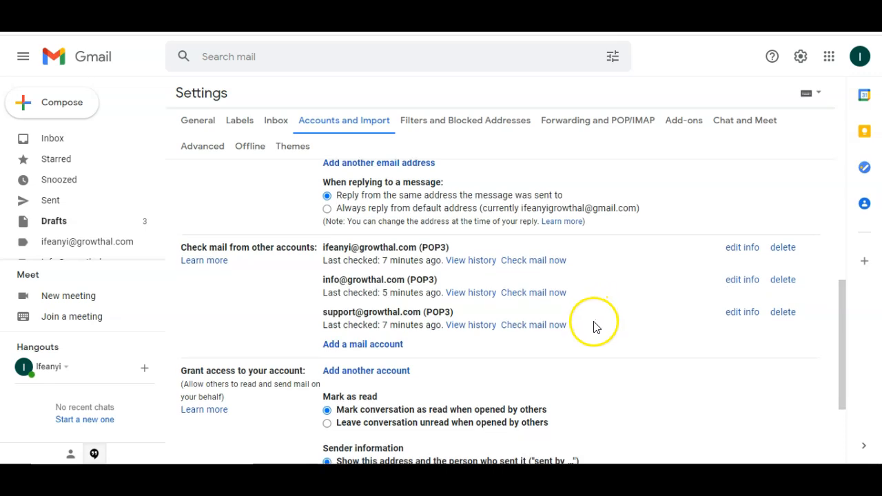
pyautogui.scroll(-1, 482, 318)
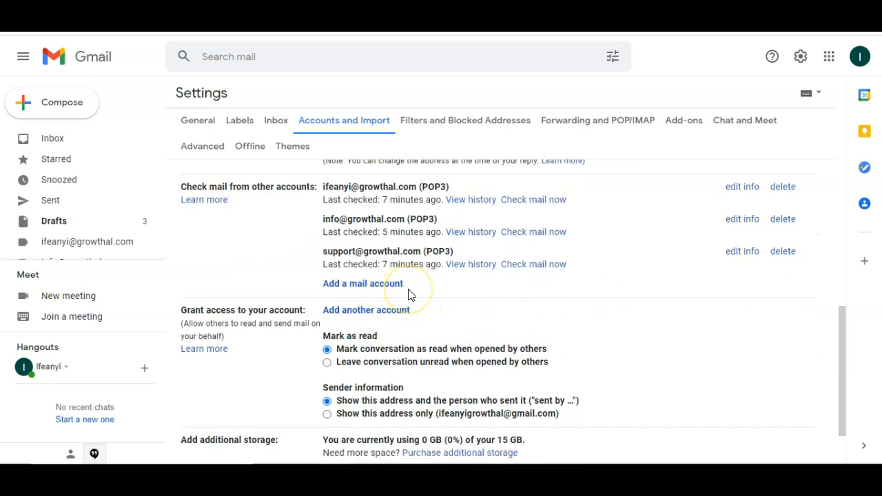
# - Start adding a mail account with the test mailbox's email address and choose to import its emails through POP3
pyautogui.click(355, 286)
pyautogui.moveTo(243, 32); pyautogui.dragTo(403, 71)
pyautogui.click(273, 209)
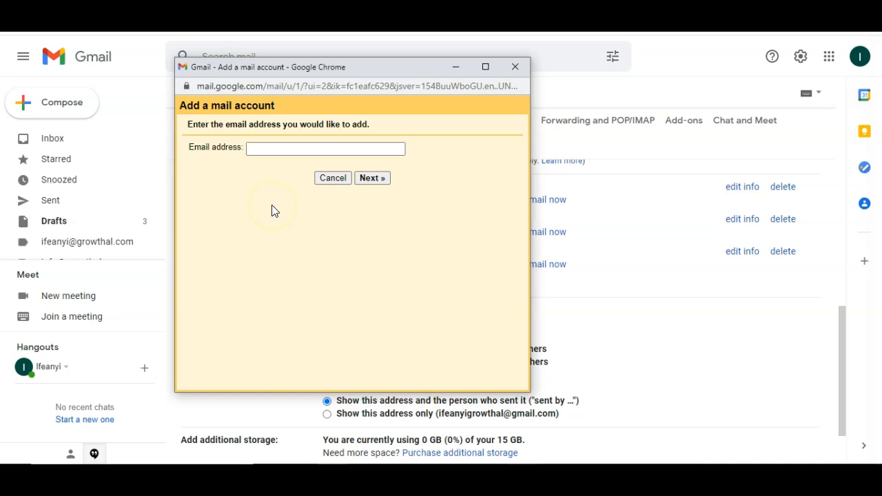
pyautogui.click(263, 147)
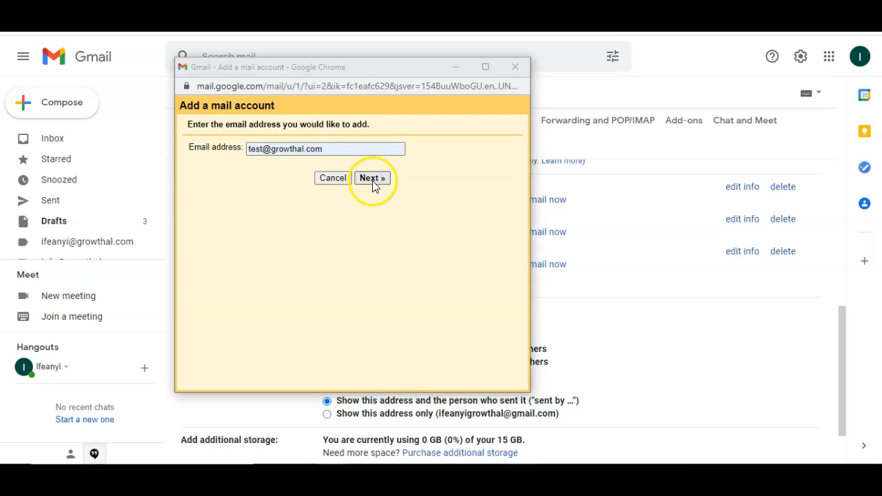
pyautogui.click(373, 180)
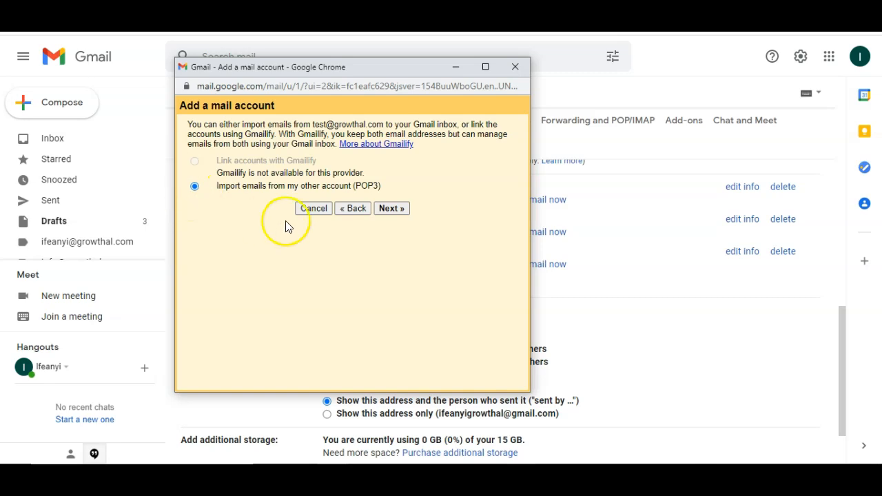
pyautogui.click(391, 214)
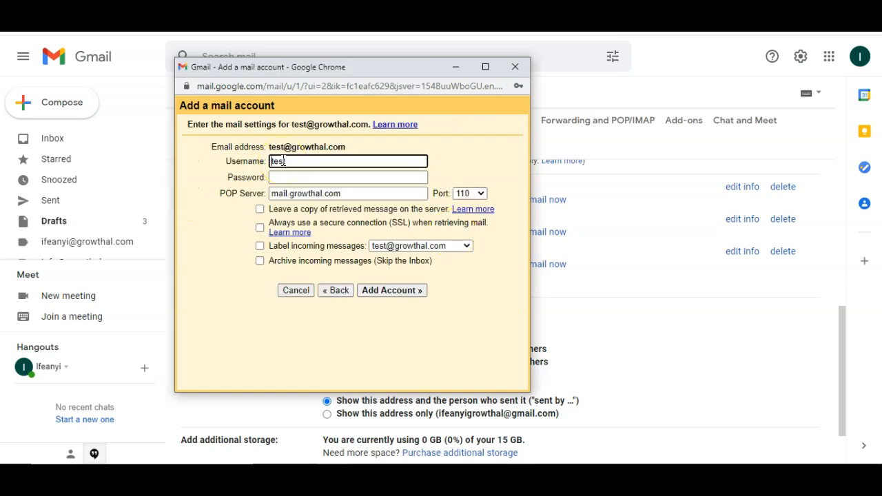
# - Fill in the mailbox's full email address as the username and enter the account password
pyautogui.click(340, 146)
pyautogui.moveTo(340, 146); pyautogui.dragTo(248, 165)
pyautogui.click(296, 187)
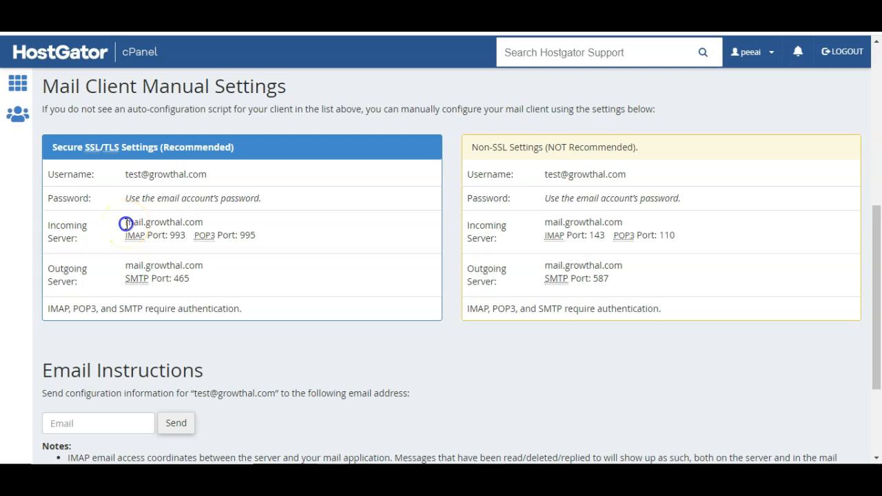
# - Copy the secure incoming server mail.growthal.com from cPanel's manual settings into the POP server setting of the new Gmail mail account
pyautogui.moveTo(125, 223); pyautogui.dragTo(200, 223)
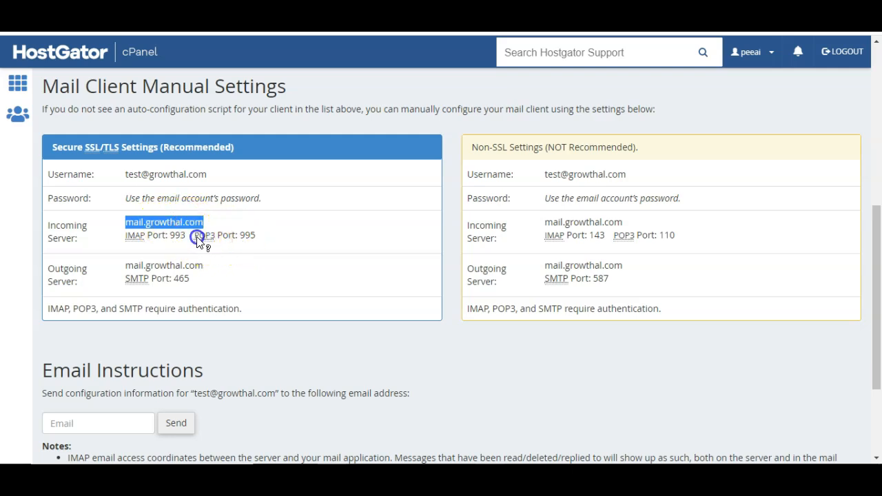
pyautogui.moveTo(196, 236); pyautogui.dragTo(232, 236)
pyautogui.click(223, 220)
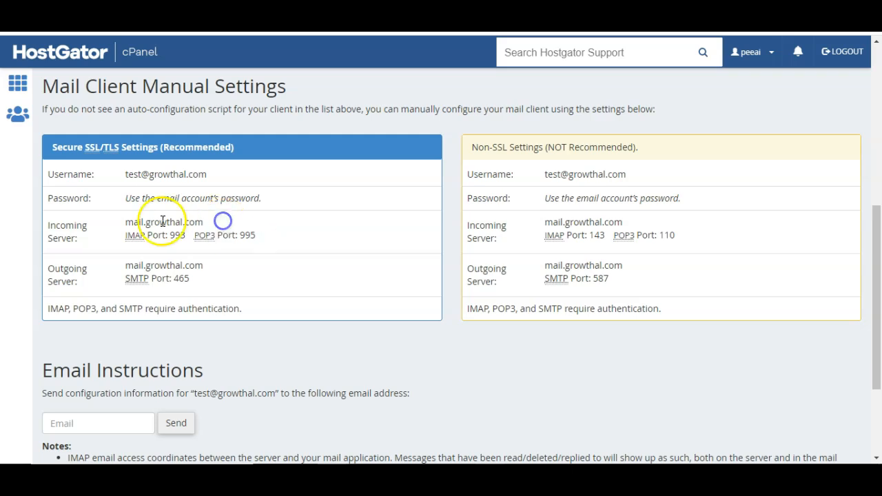
pyautogui.moveTo(122, 222); pyautogui.dragTo(209, 224)
pyautogui.hotkey('ctrl', 'c')
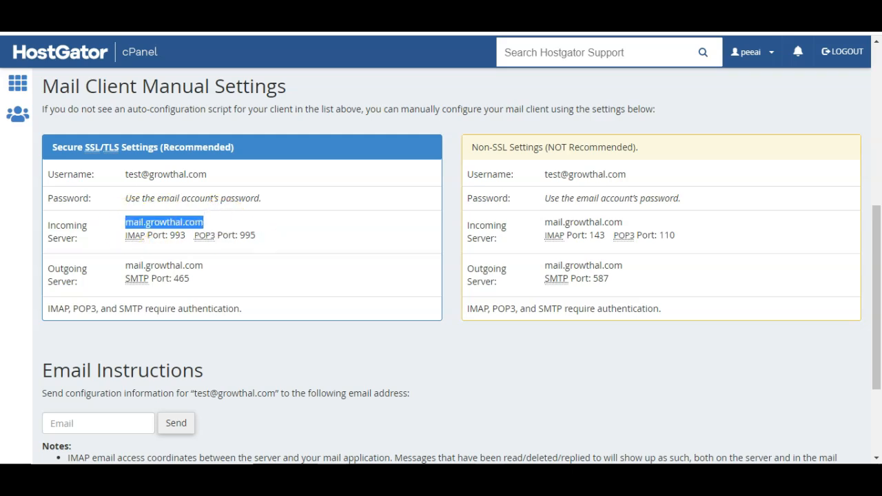
pyautogui.moveTo(334, 450)
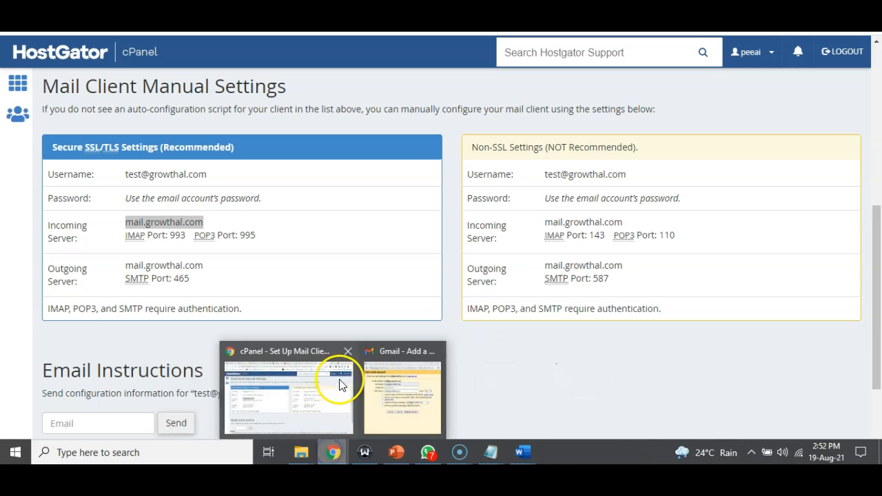
pyautogui.click(358, 375)
pyautogui.click(350, 190)
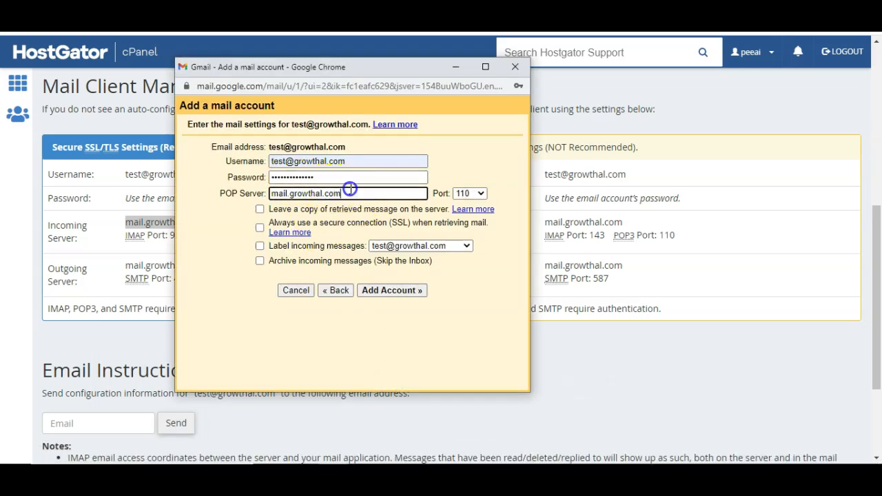
pyautogui.hotkey('ctrl', 'v')
# - Set the POP port to 995 with an always-secure SSL connection and add the account, dismissing the browser's offer to save the password
pyautogui.click(463, 193)
pyautogui.click(467, 236)
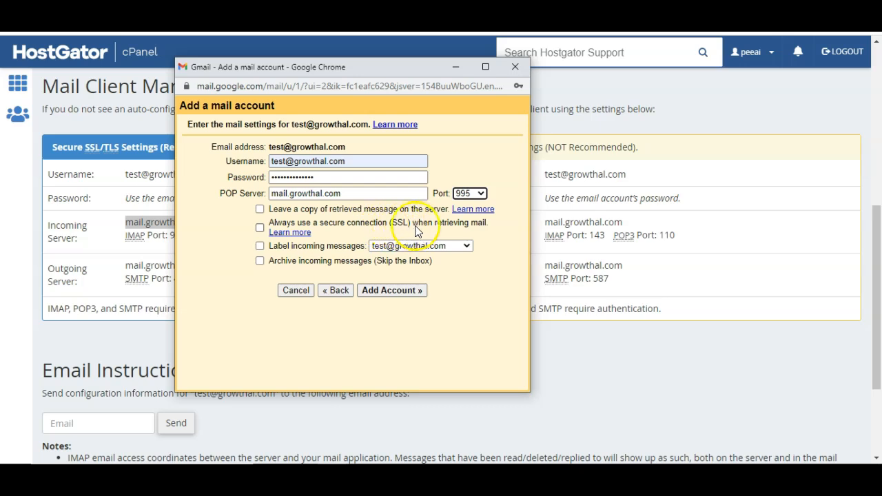
pyautogui.click(259, 227)
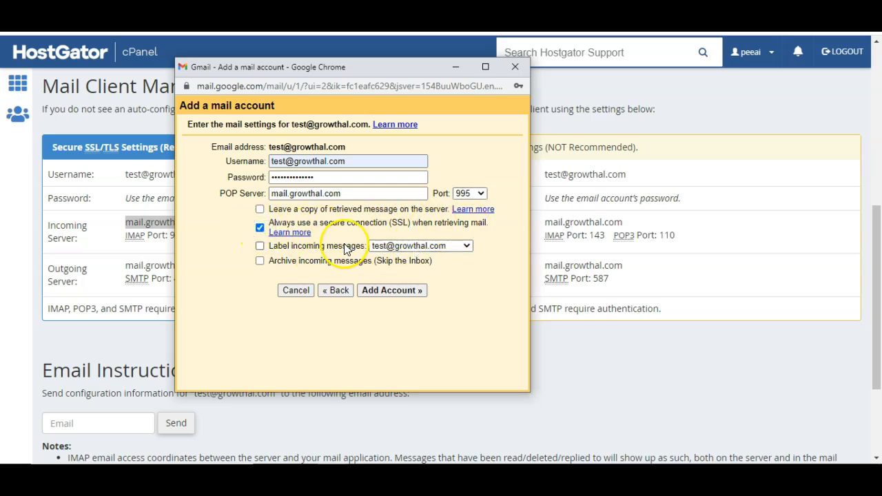
pyautogui.click(390, 293)
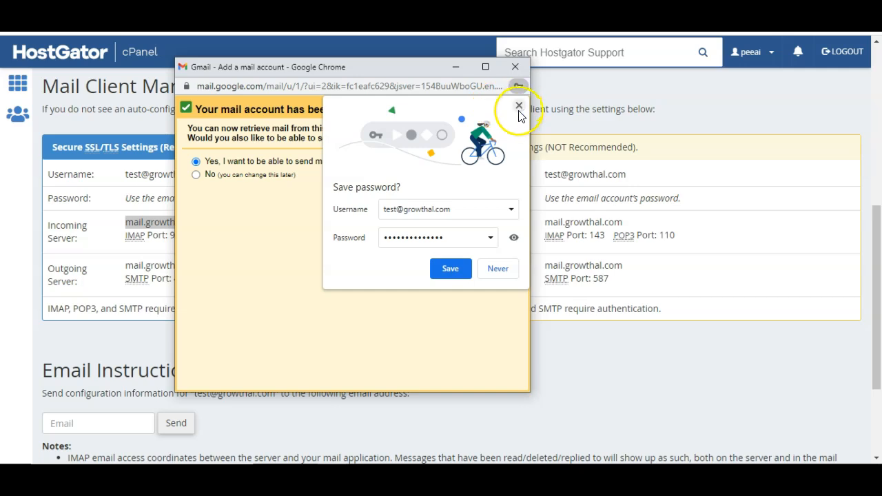
pyautogui.click(519, 106)
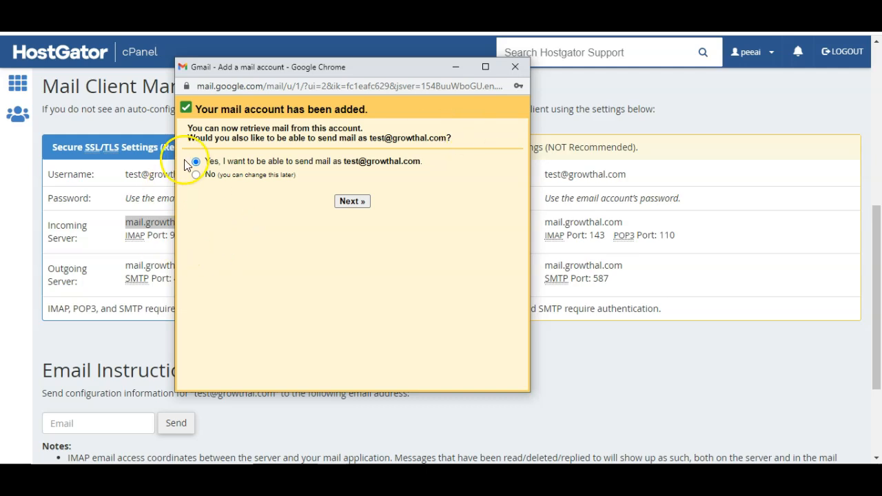
# - Choose to send mail as the test address and set the sender name to the owner's first name followed by "@ Growthal"
pyautogui.click(348, 202)
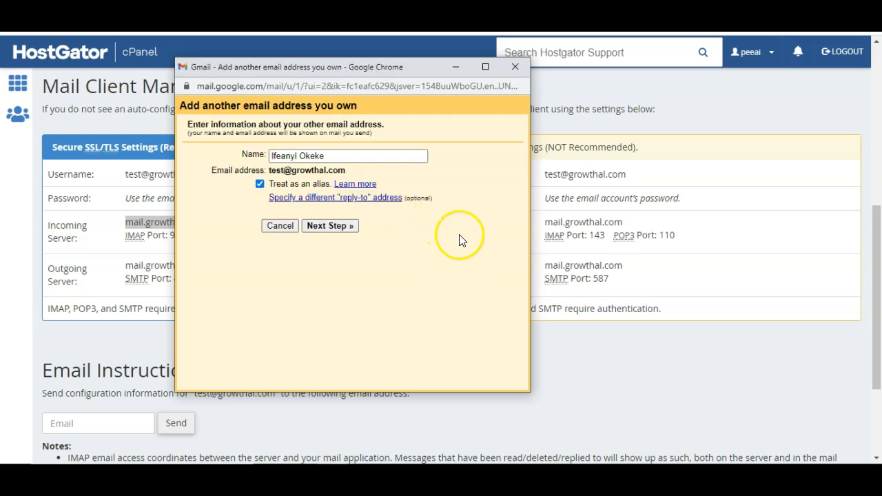
pyautogui.click(344, 158)
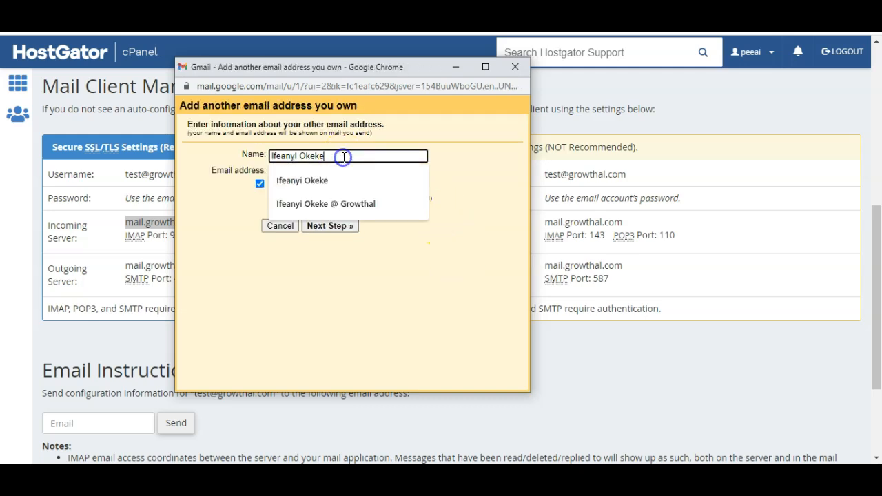
pyautogui.click(470, 161)
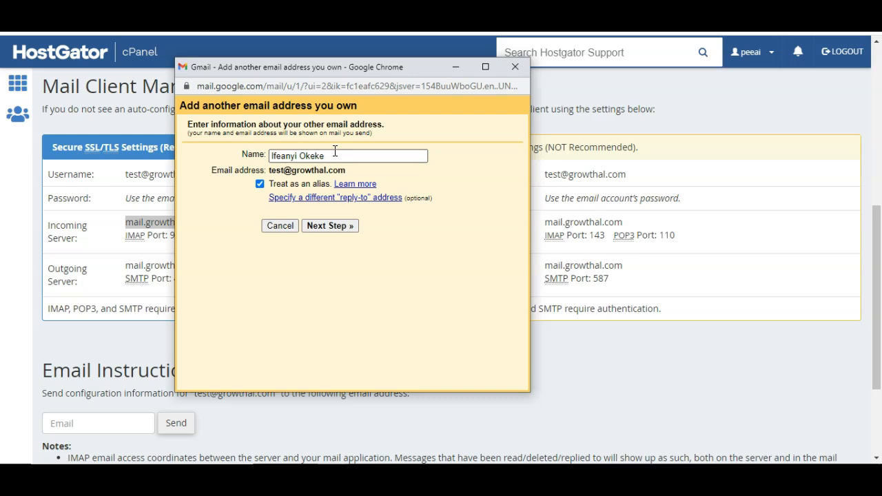
pyautogui.doubleClick(317, 155)
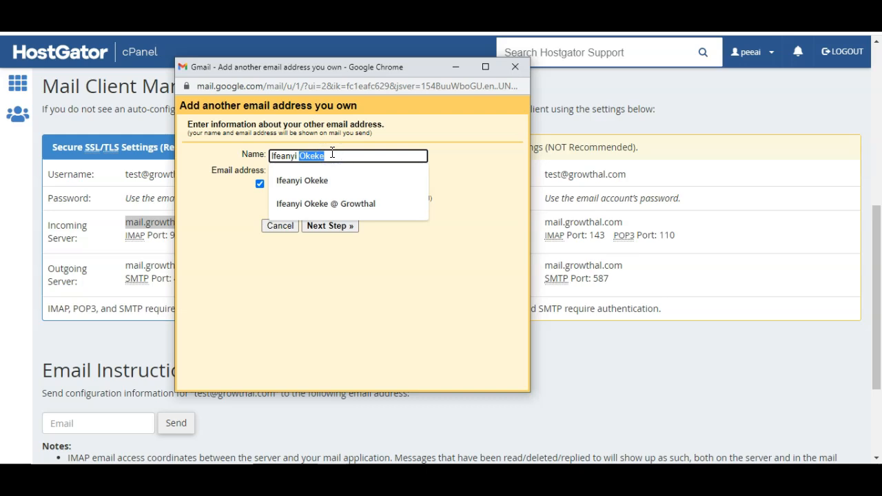
pyautogui.write('@ Grow')
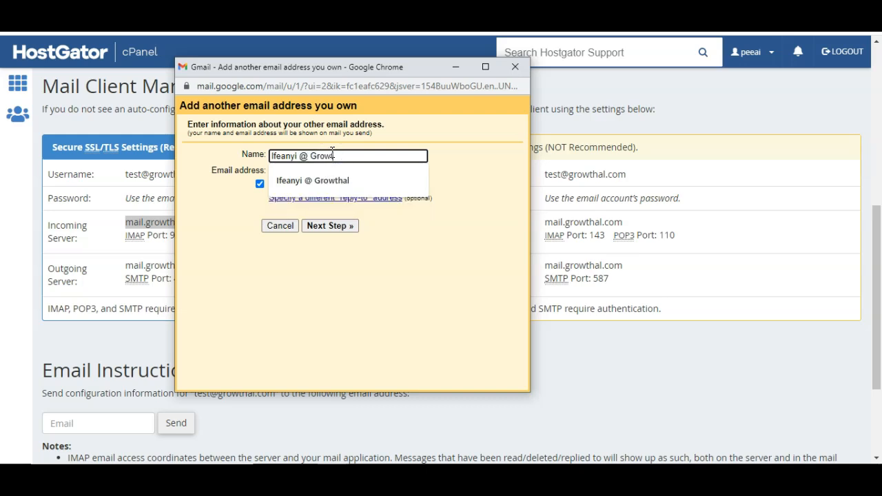
pyautogui.write('thal')
pyautogui.click(421, 184)
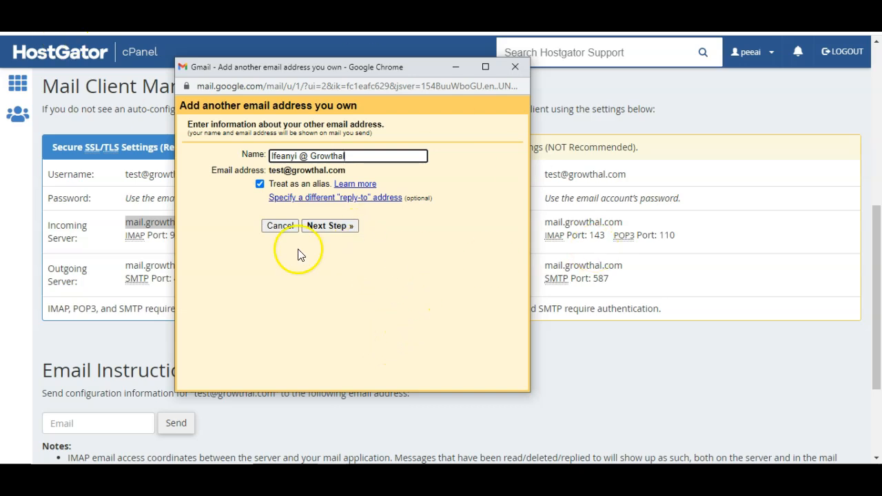
# - Accept the sender details and copy the secure outgoing server name mail.growthal.com from cPanel's mail client manual settings
pyautogui.moveTo(527, 458)
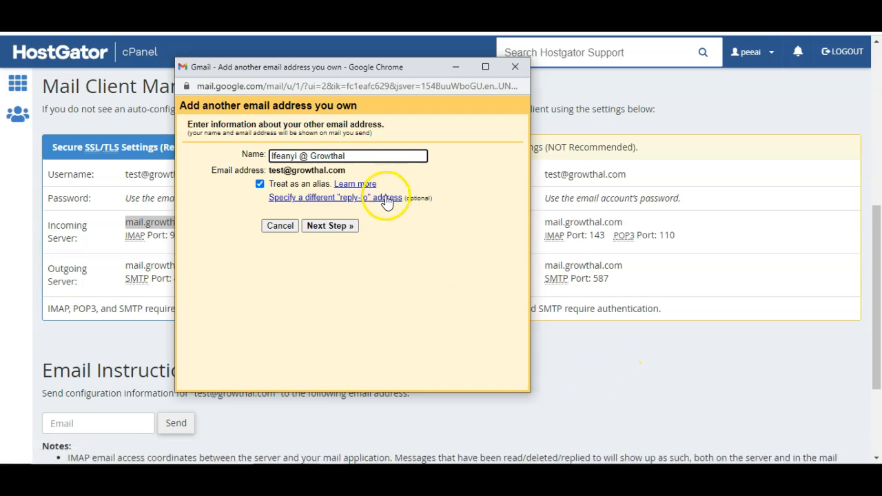
pyautogui.click(334, 228)
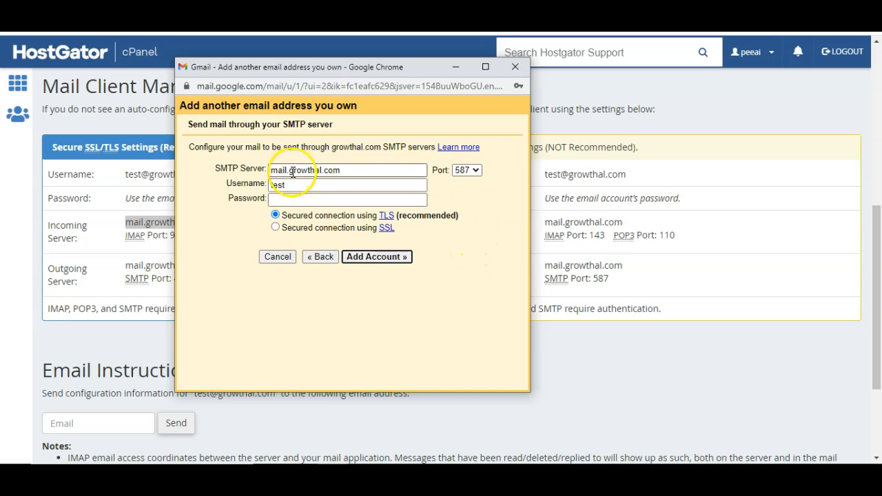
pyautogui.moveTo(305, 67); pyautogui.dragTo(545, 86)
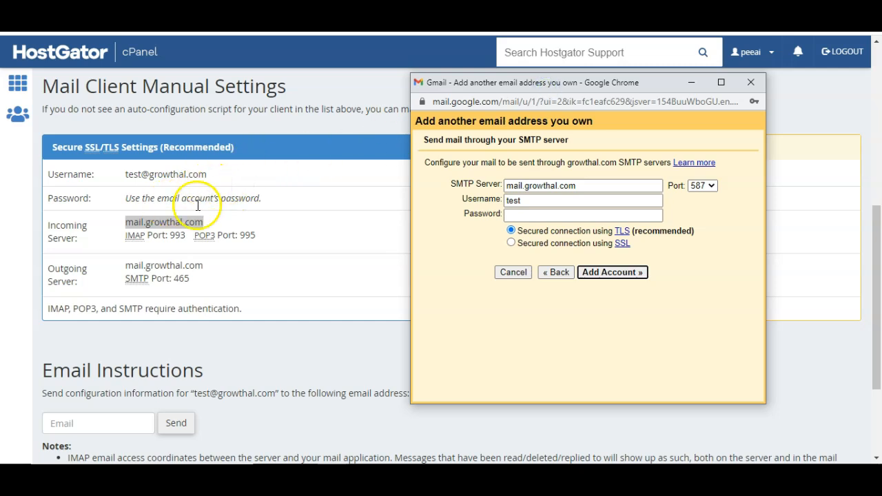
pyautogui.click(205, 239)
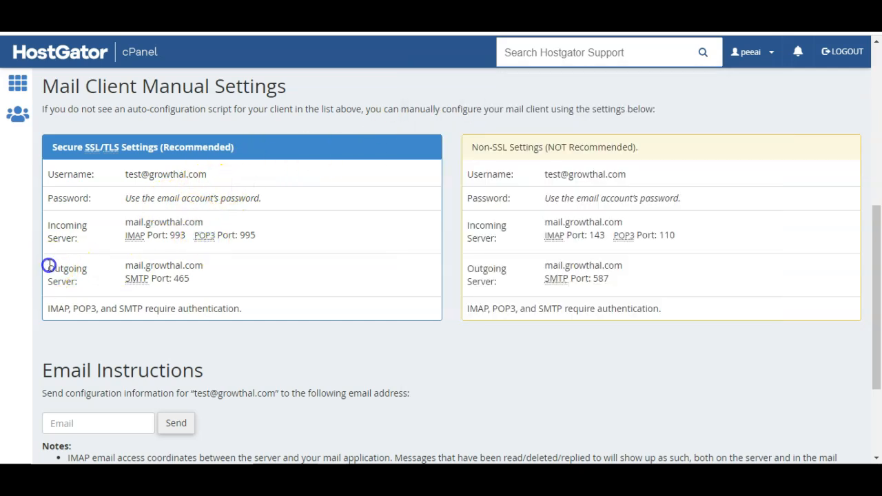
pyautogui.moveTo(49, 266); pyautogui.dragTo(77, 281)
pyautogui.click(115, 278)
pyautogui.moveTo(125, 264); pyautogui.dragTo(255, 273)
pyautogui.hotkey('ctrl', 'c')
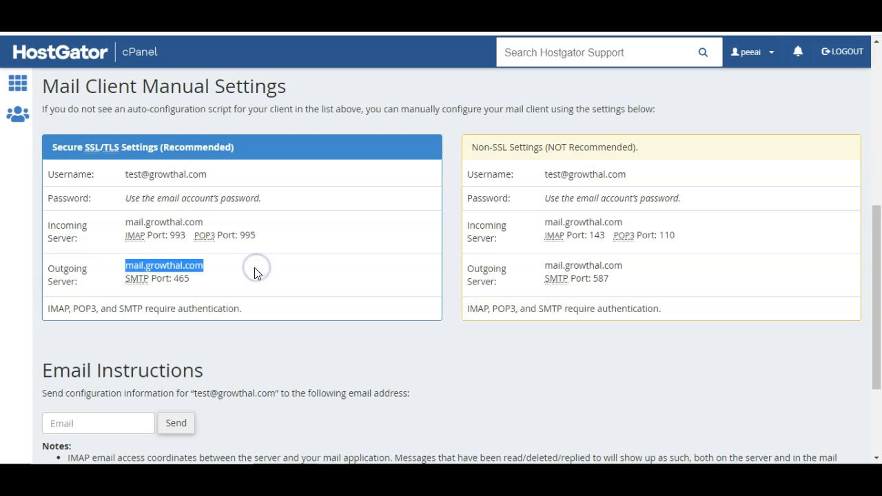
# - Return to Gmail's add-address window and replace the SMTP server with the copied mail.growthal.com
pyautogui.moveTo(331, 452)
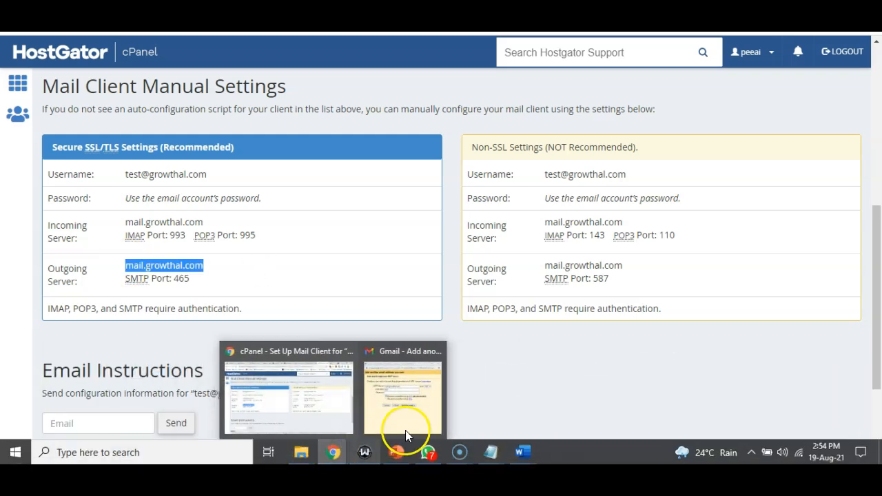
pyautogui.click(405, 422)
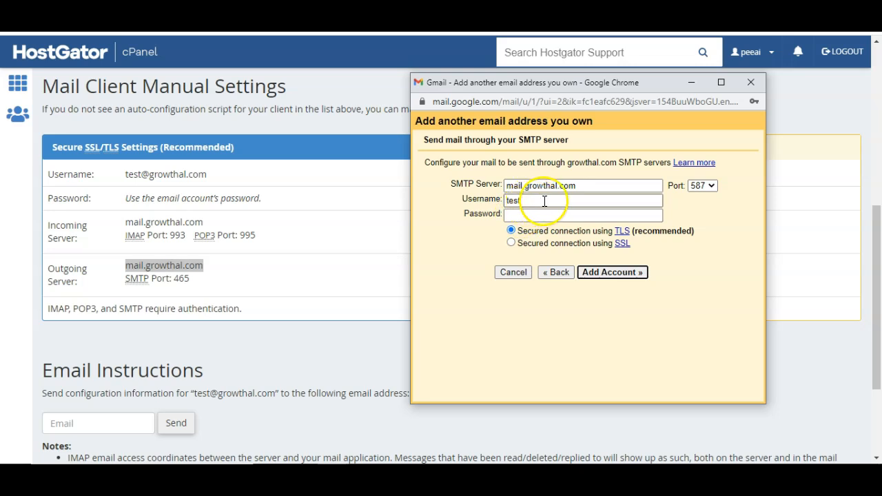
pyautogui.moveTo(571, 84); pyautogui.dragTo(465, 58)
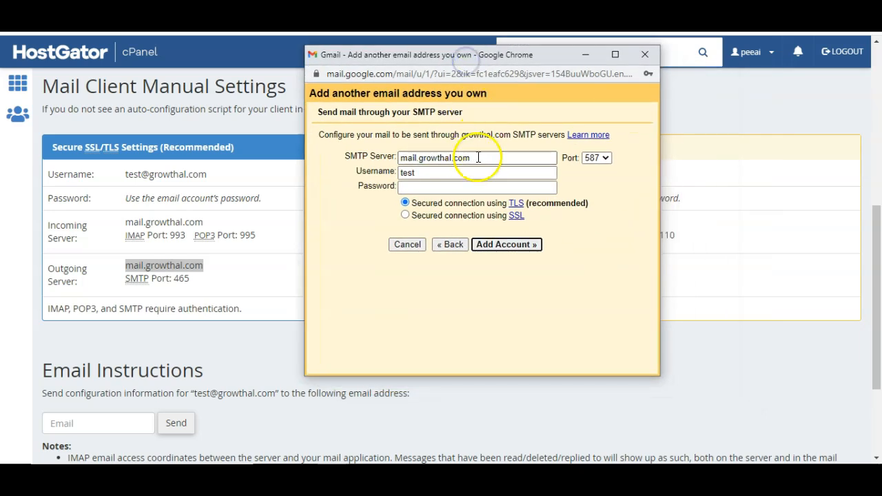
pyautogui.moveTo(484, 158); pyautogui.dragTo(384, 158)
pyautogui.hotkey('ctrl', 'v')
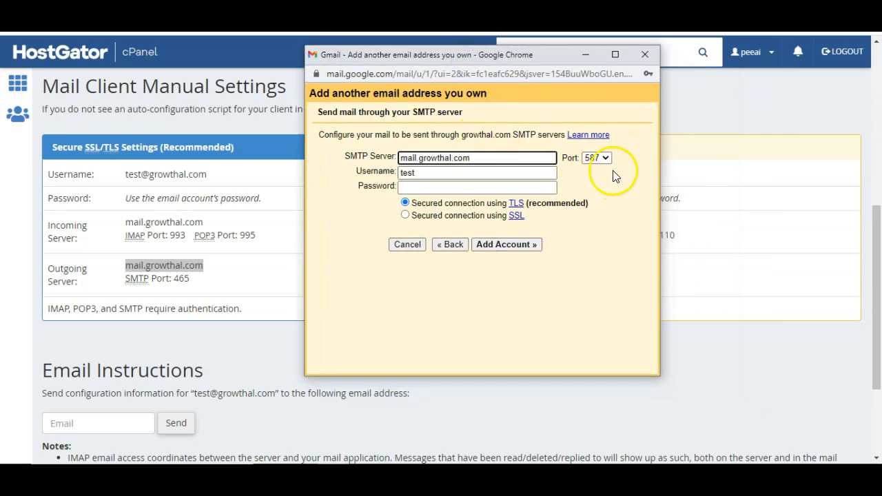
# - Fill in the SMTP login with the mailbox's full email address and saved account password, and add the account on port 465 with SSL
pyautogui.click(420, 173)
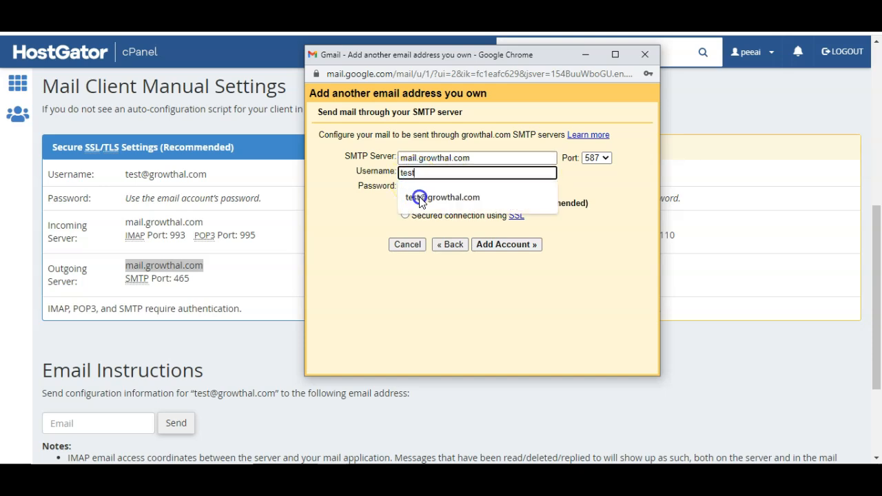
pyautogui.click(420, 198)
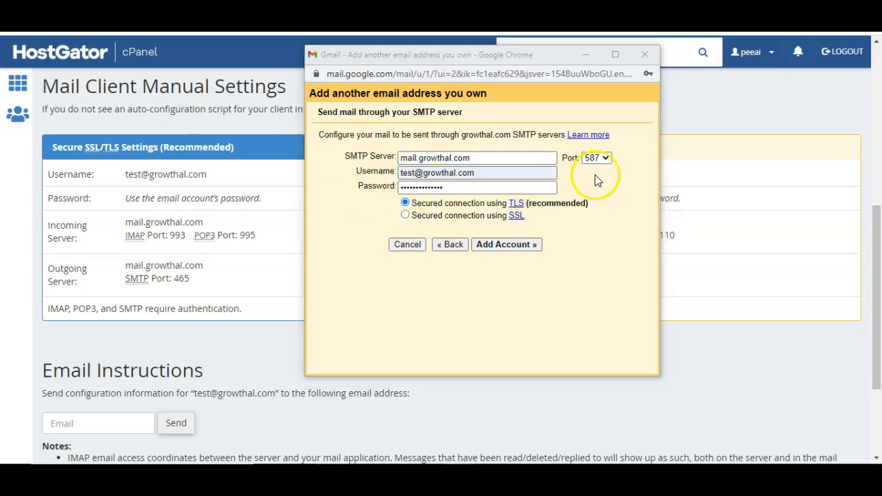
pyautogui.click(597, 159)
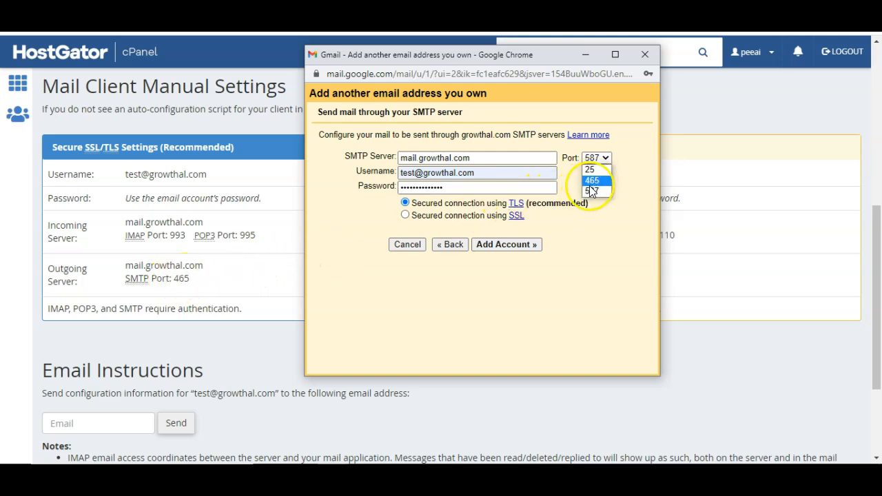
pyautogui.click(594, 181)
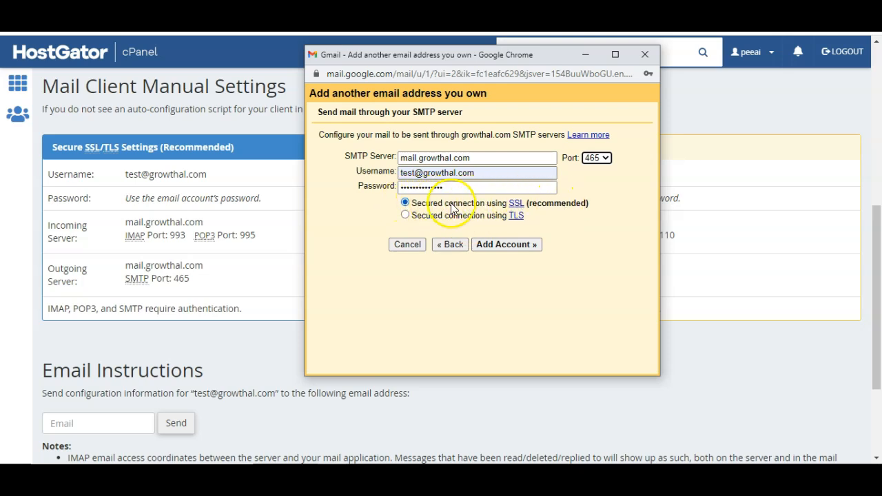
pyautogui.click(495, 248)
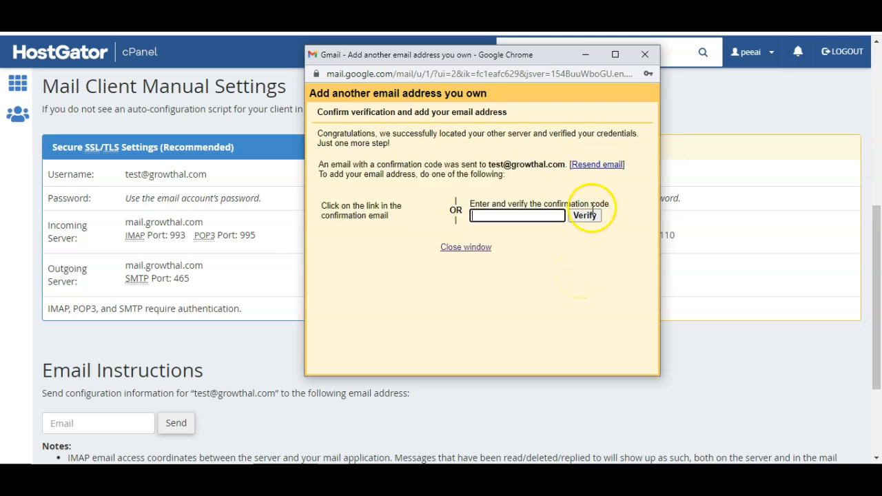
# - Open the Gmail Team's "Send Mail as" confirmation email in the inbox and copy its confirmation code
pyautogui.moveTo(532, 58); pyautogui.dragTo(455, 57)
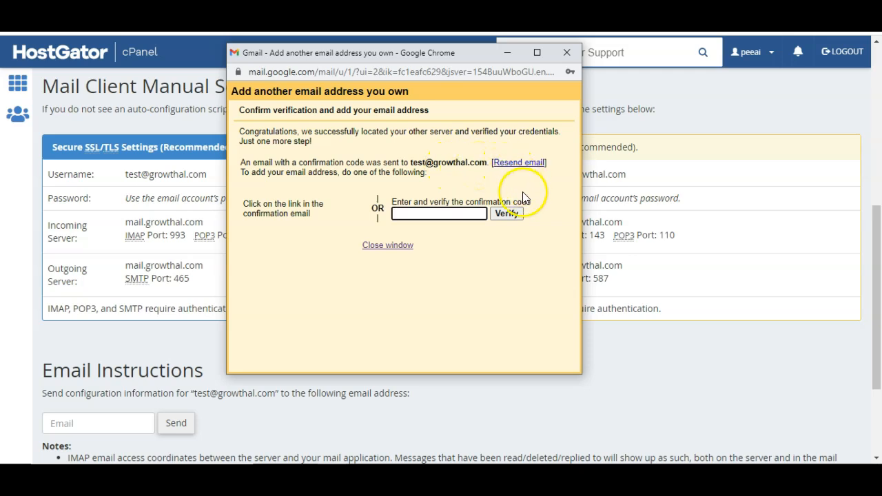
pyautogui.moveTo(411, 163); pyautogui.dragTo(471, 164)
pyautogui.click(479, 178)
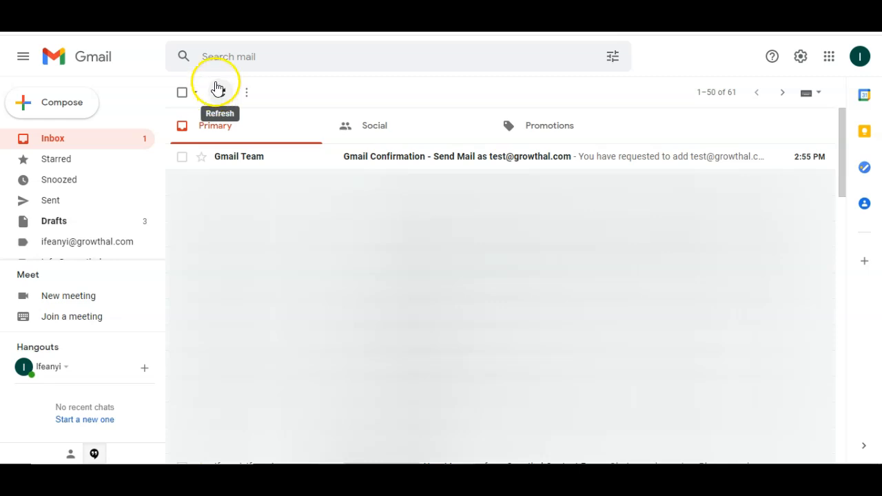
pyautogui.click(406, 159)
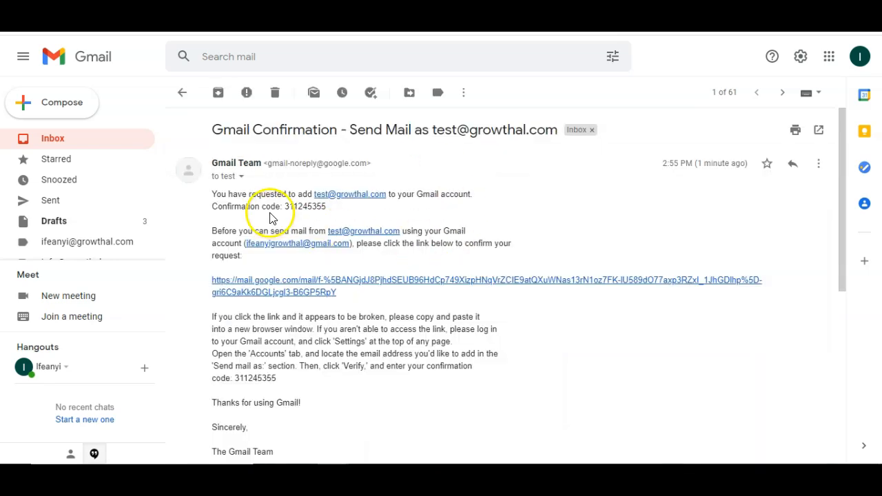
pyautogui.moveTo(285, 206); pyautogui.dragTo(343, 204)
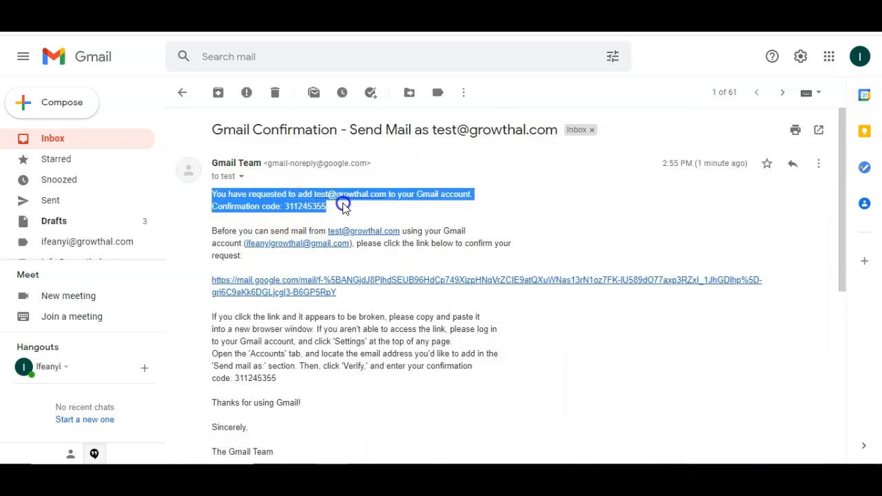
pyautogui.click(335, 207)
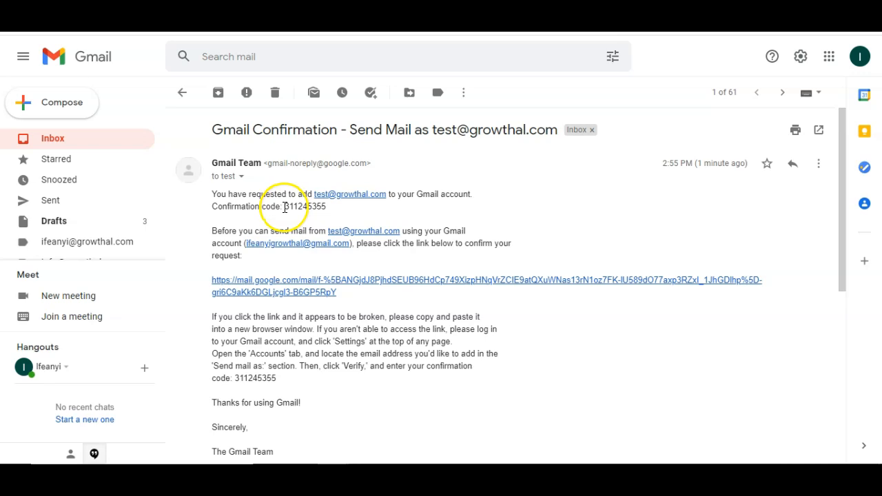
pyautogui.moveTo(285, 207); pyautogui.dragTo(346, 215)
pyautogui.hotkey('ctrl', 'c')
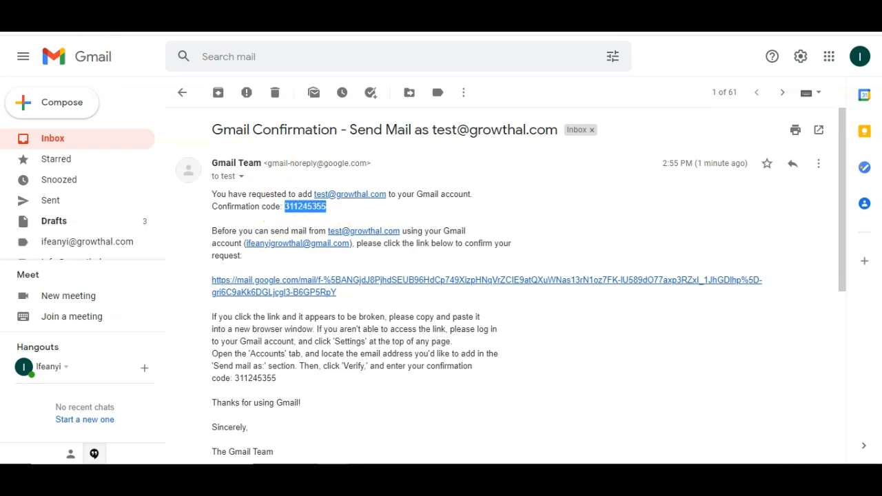
# - Paste the confirmation code into the add-address window and verify the new sending address
pyautogui.click(414, 215)
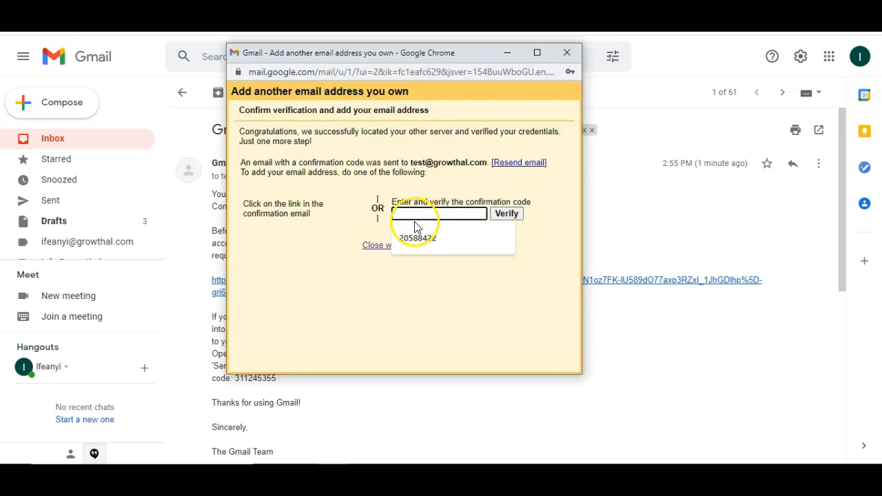
pyautogui.hotkey('ctrl', 'v')
pyautogui.click(507, 214)
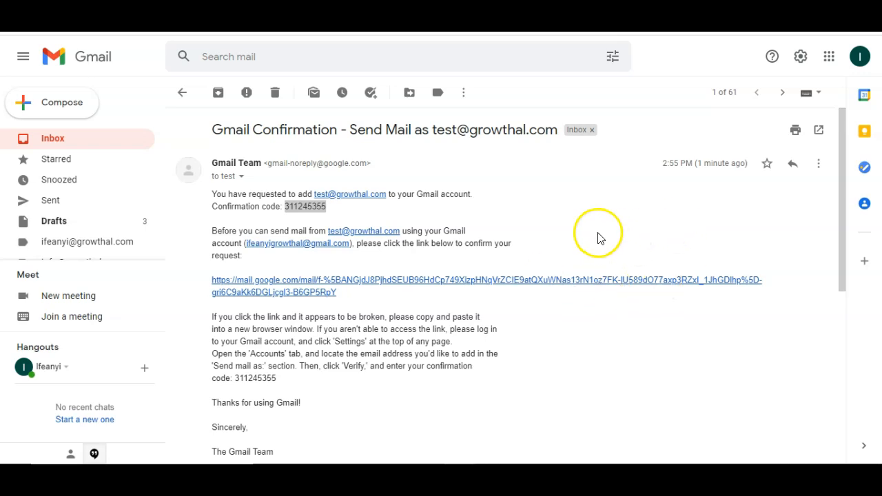
pyautogui.click(586, 217)
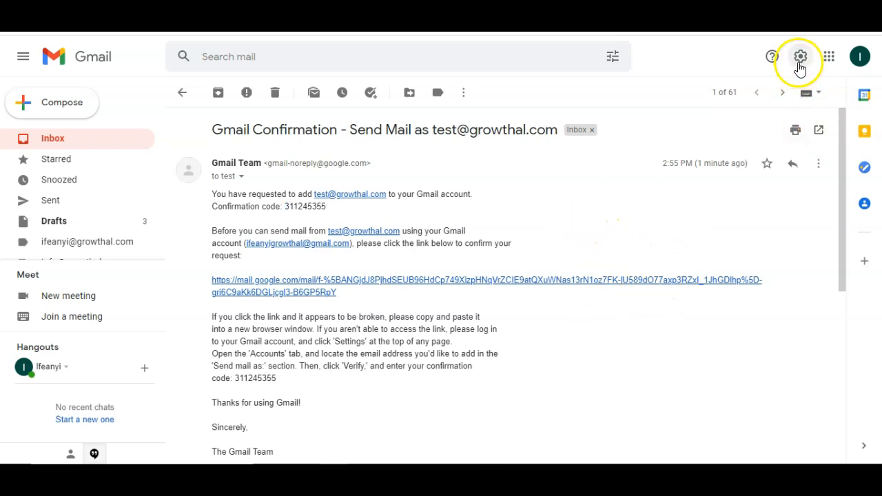
# - Open the Accounts and Import settings and check the test mailbox's POP3 entry under "Check mail from other accounts"
pyautogui.click(799, 59)
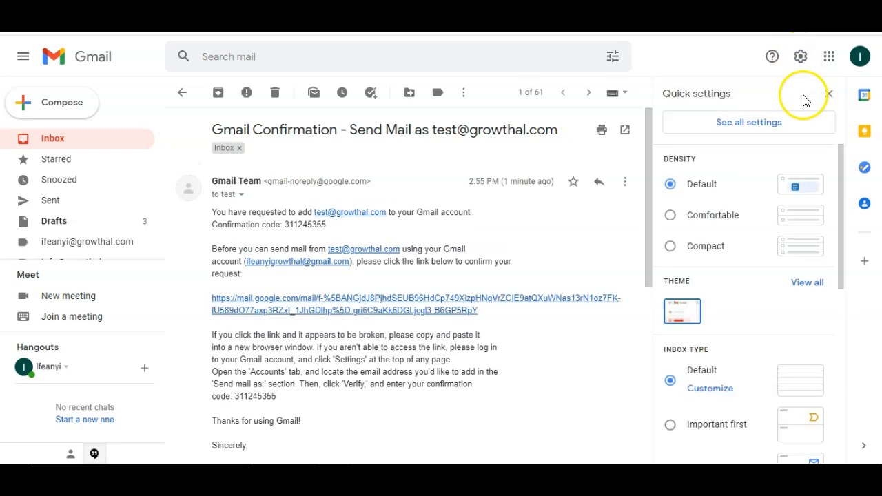
pyautogui.click(744, 123)
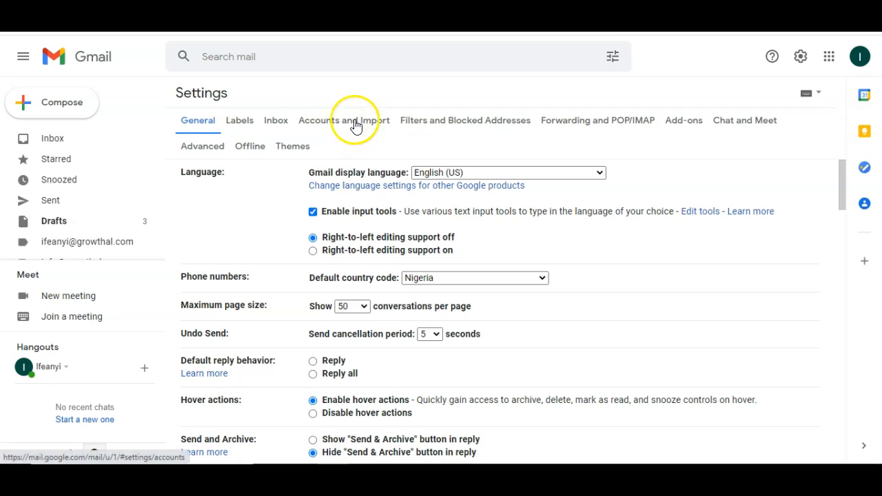
pyautogui.click(332, 121)
pyautogui.scroll(-4, 632, 175)
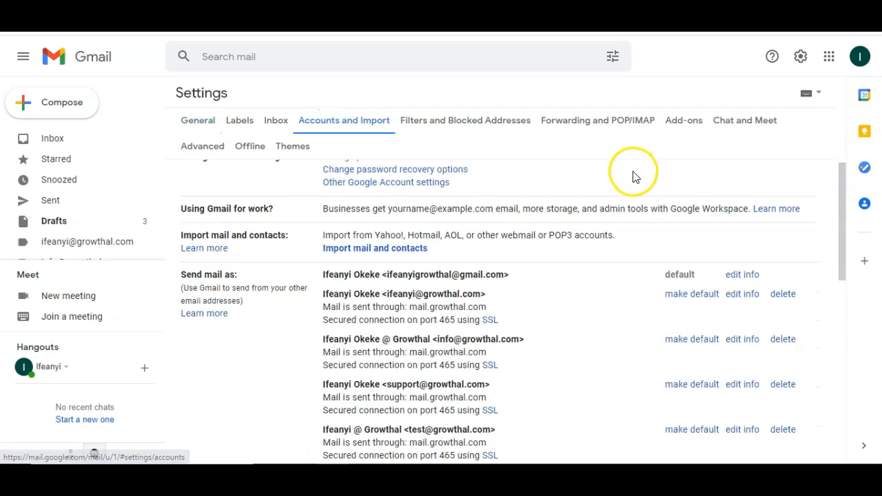
pyautogui.scroll(2, 488, 292)
pyautogui.scroll(-3, 404, 281)
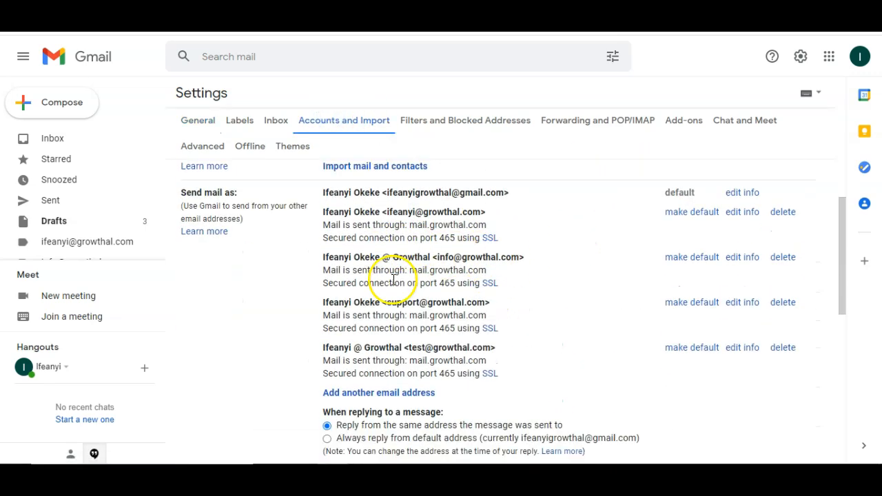
pyautogui.scroll(-2, 248, 306)
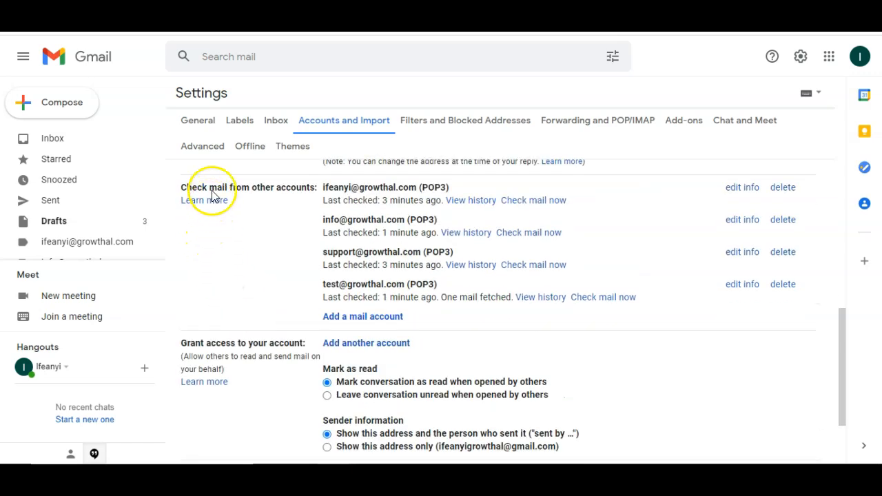
pyautogui.moveTo(324, 284); pyautogui.dragTo(473, 283)
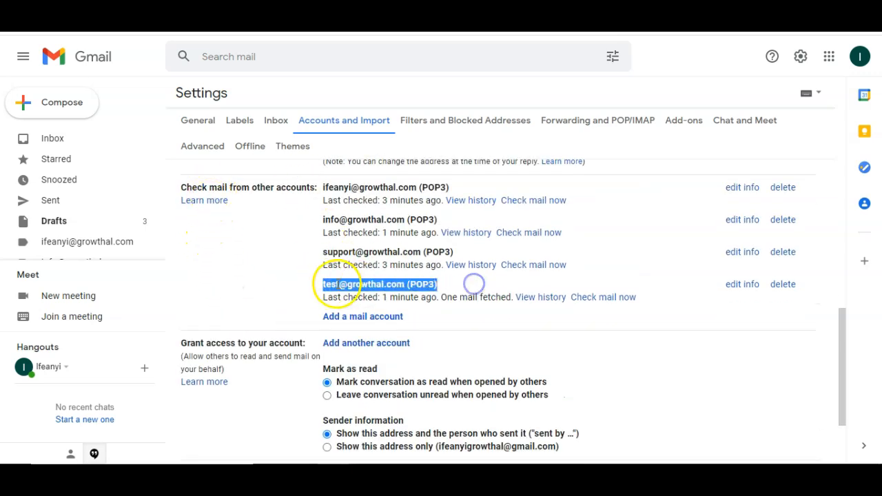
pyautogui.click(468, 284)
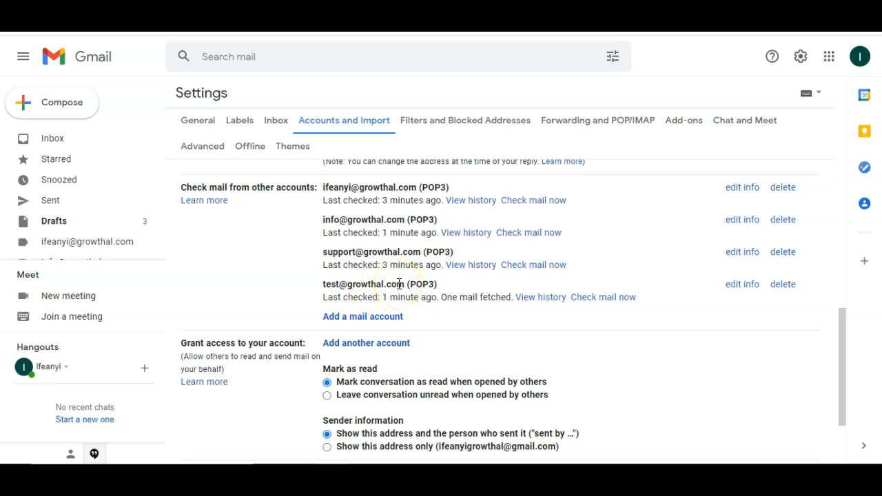
# - Review the test address's entry under "Send mail as", the reply address options and the POP3 account list
pyautogui.scroll(5, 399, 284)
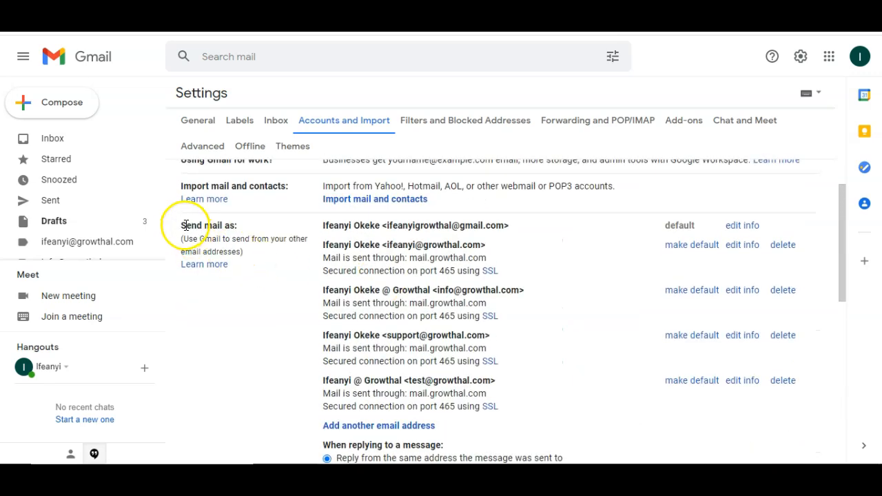
pyautogui.scroll(-2, 361, 231)
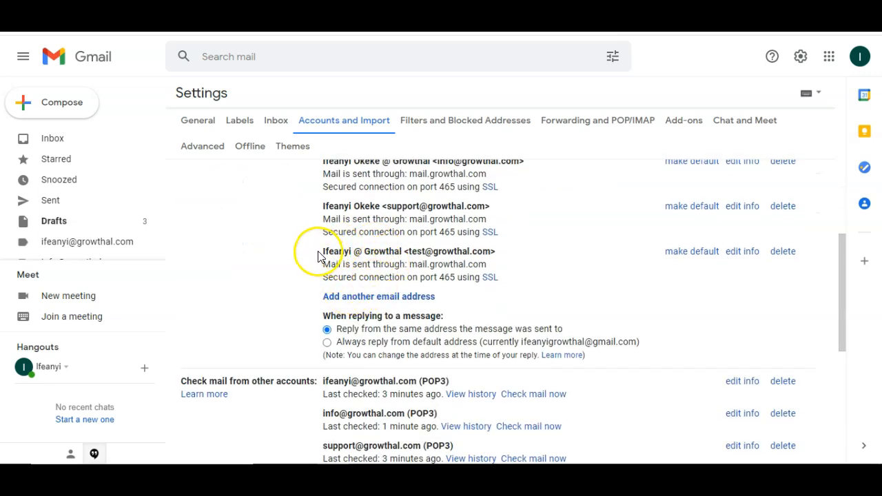
pyautogui.moveTo(322, 252)
pyautogui.mouseDown()
pyautogui.moveTo(404, 251)
pyautogui.moveTo(317, 255)
pyautogui.mouseUp()
pyautogui.click(403, 252)
pyautogui.click(325, 252)
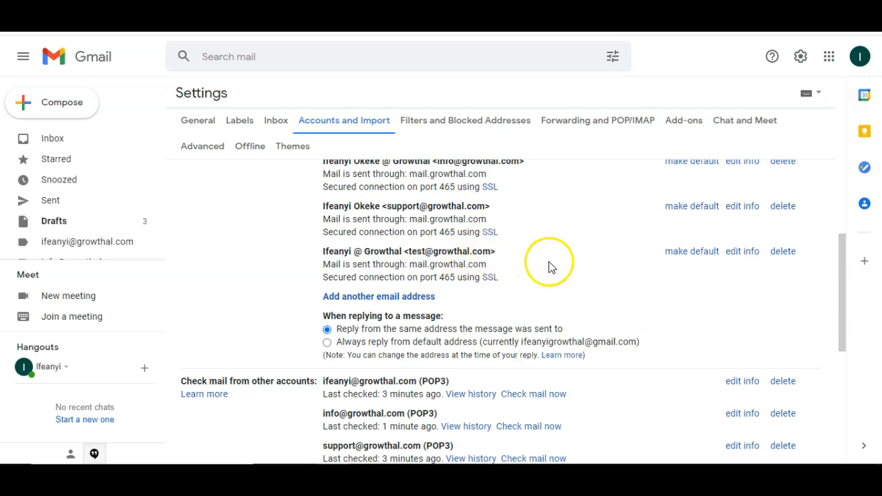
pyautogui.scroll(-2, 549, 265)
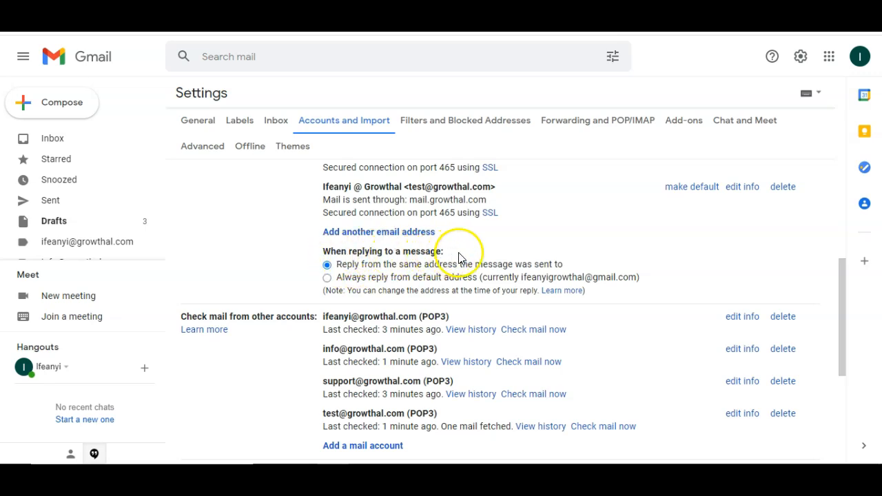
pyautogui.scroll(-1, 460, 256)
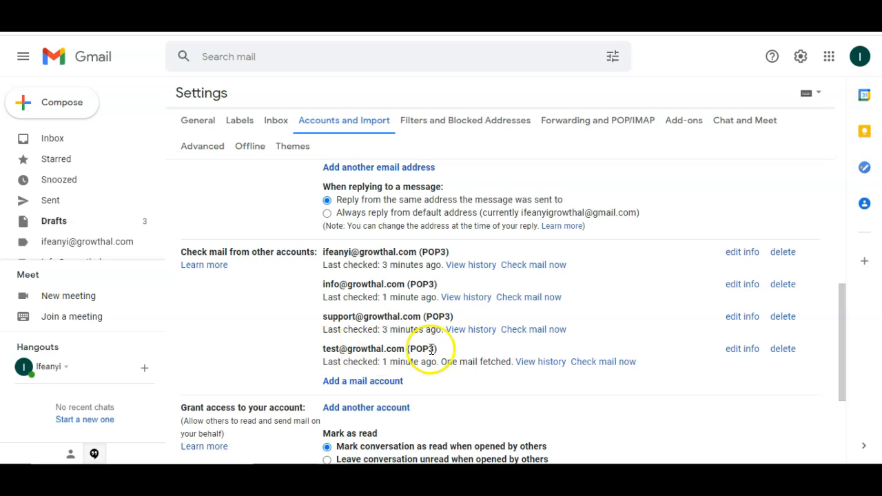
# - Start a new message and set its sender to the newly added test business address
pyautogui.scroll(1, 418, 200)
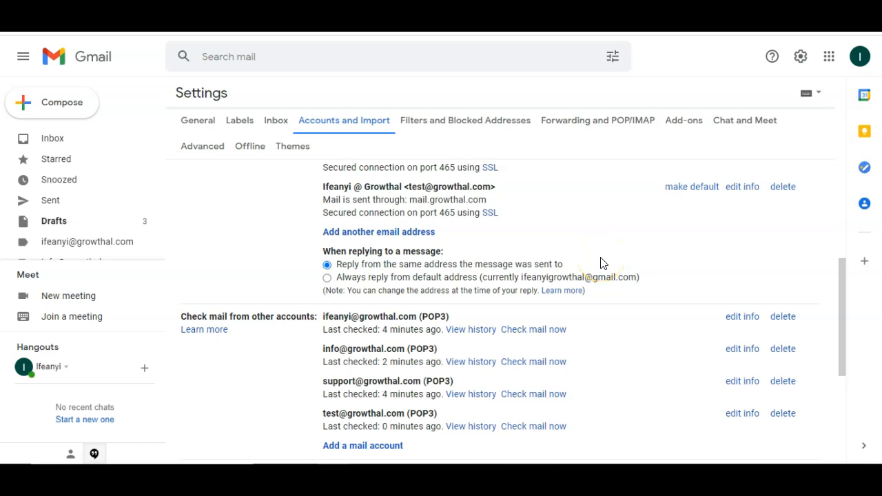
pyautogui.scroll(3, 609, 259)
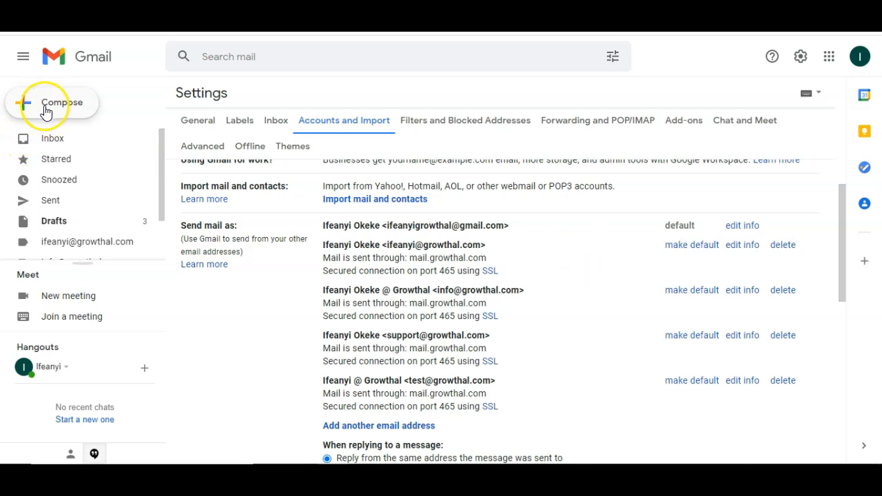
pyautogui.scroll(-1, 519, 276)
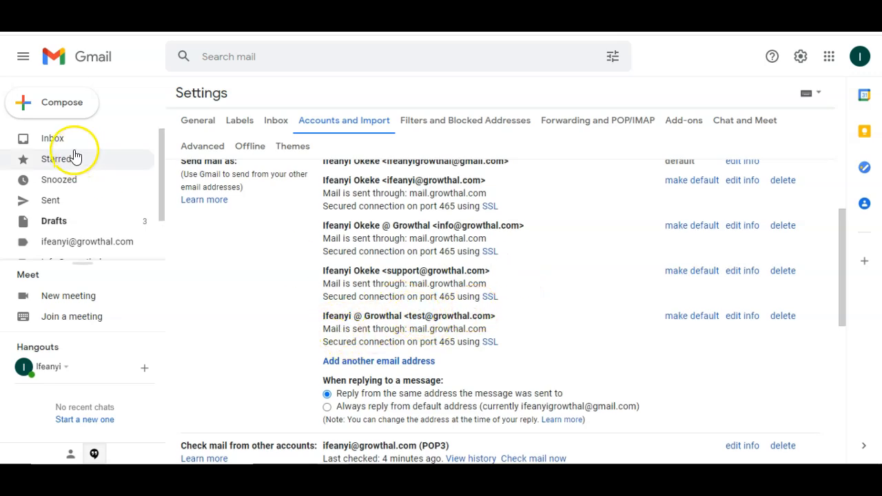
pyautogui.click(59, 109)
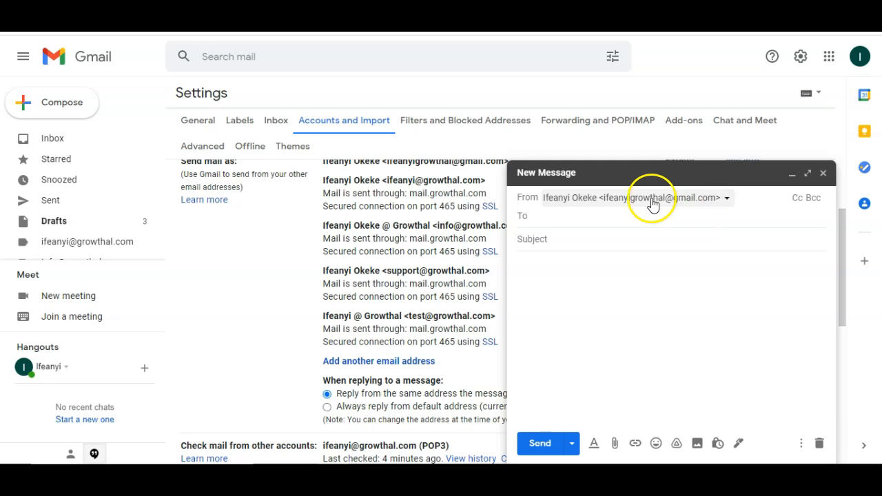
pyautogui.click(728, 200)
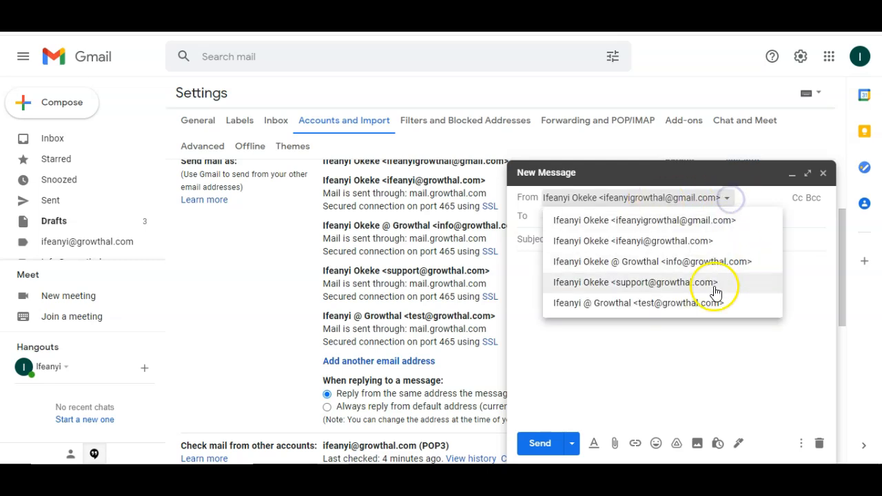
pyautogui.click(729, 201)
pyautogui.click(729, 201)
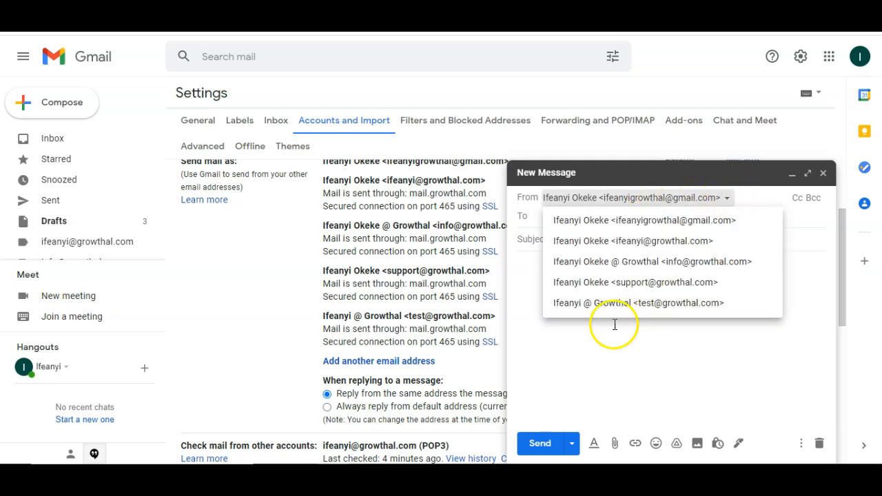
pyautogui.click(663, 303)
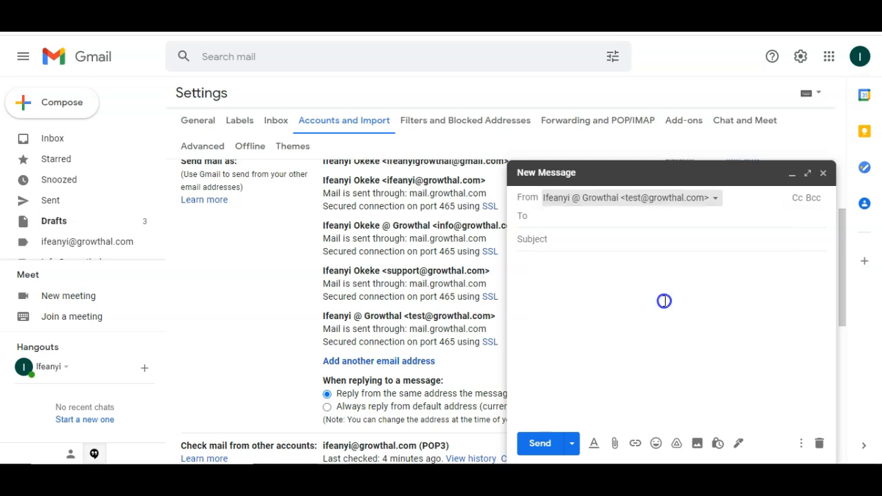
# - Address the message to the second Gmail account, enter "Test Email" as both subject and body, and send it
pyautogui.click(589, 219)
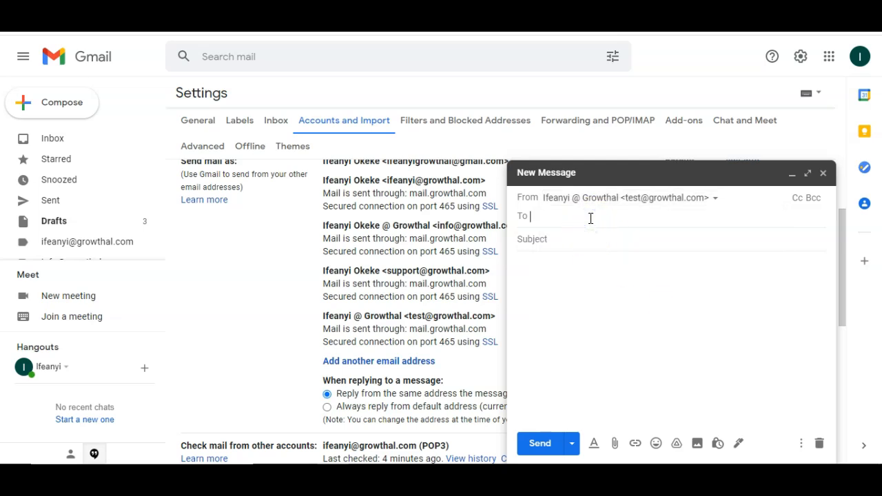
pyautogui.write('pee')
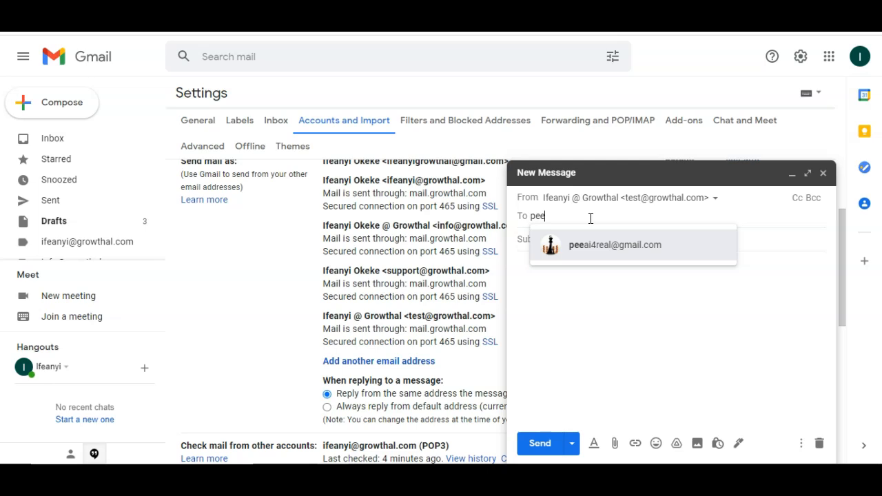
pyautogui.click(581, 242)
pyautogui.write('Test Email')
pyautogui.click(580, 243)
pyautogui.write('Test Email')
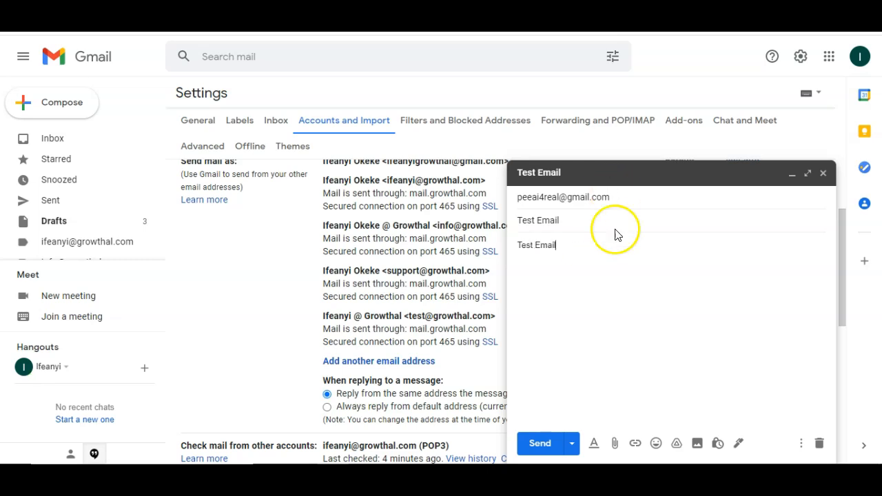
pyautogui.click(547, 444)
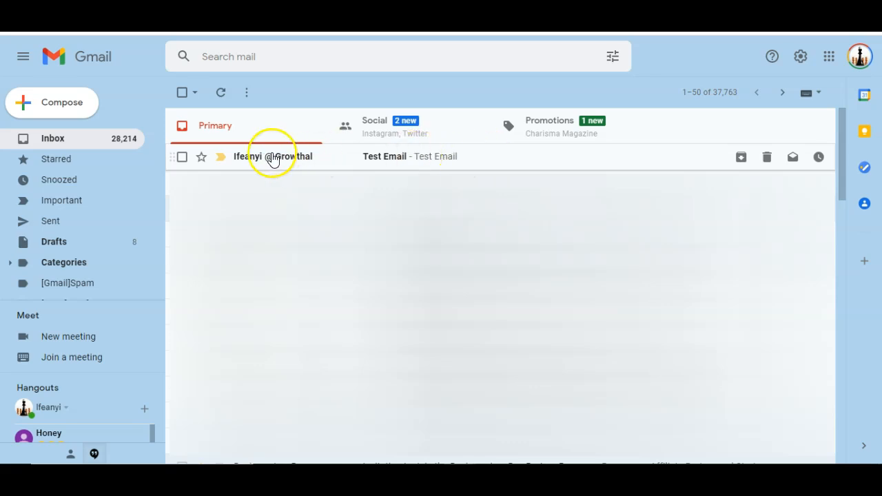
# - Open the received "Test Email" in the recipient Gmail account's inbox and check its sender and header details
pyautogui.click(395, 150)
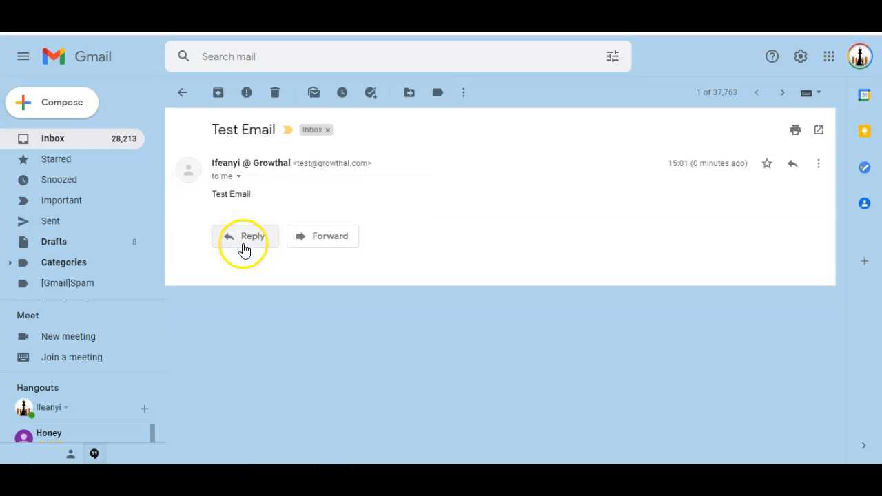
pyautogui.click(239, 177)
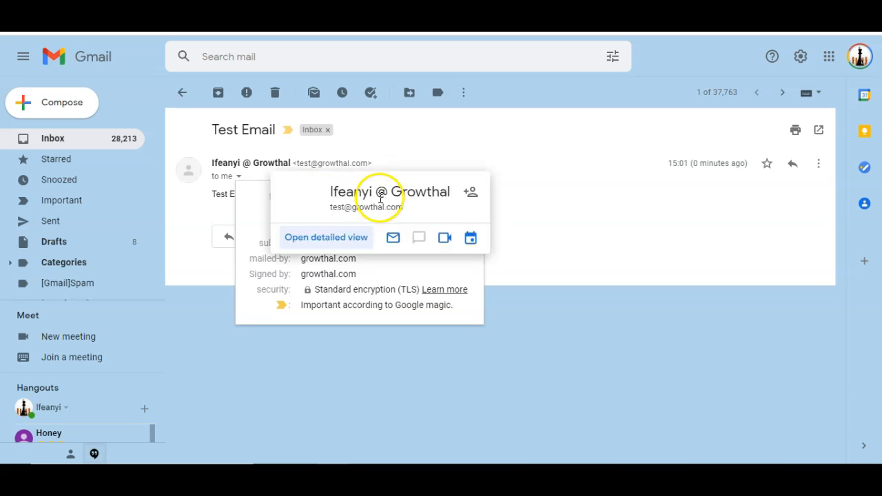
pyautogui.moveTo(387, 197)
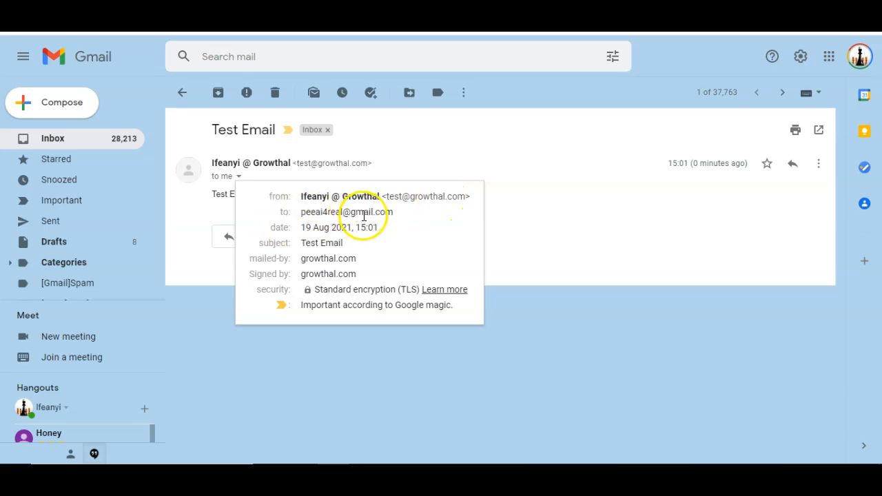
pyautogui.click(457, 166)
# - Reply to the test email with "Received with thanks" and send the reply
pyautogui.click(253, 237)
pyautogui.click(253, 272)
pyautogui.click(252, 241)
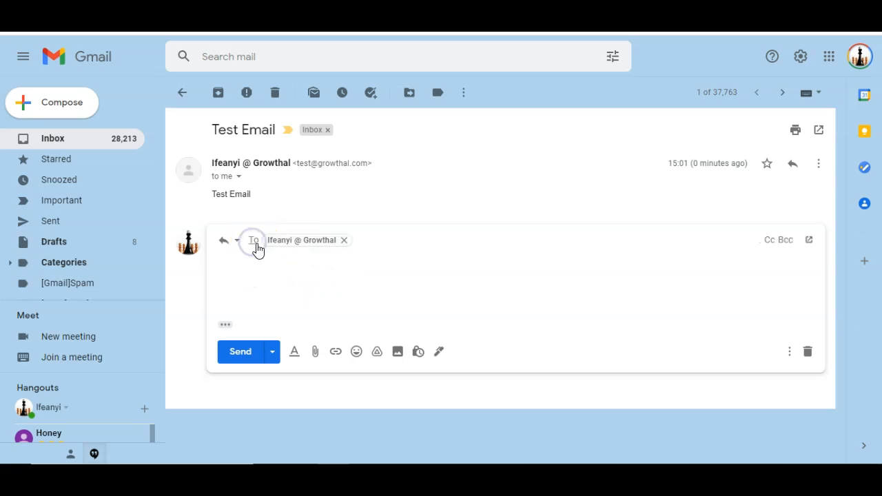
pyautogui.click(238, 257)
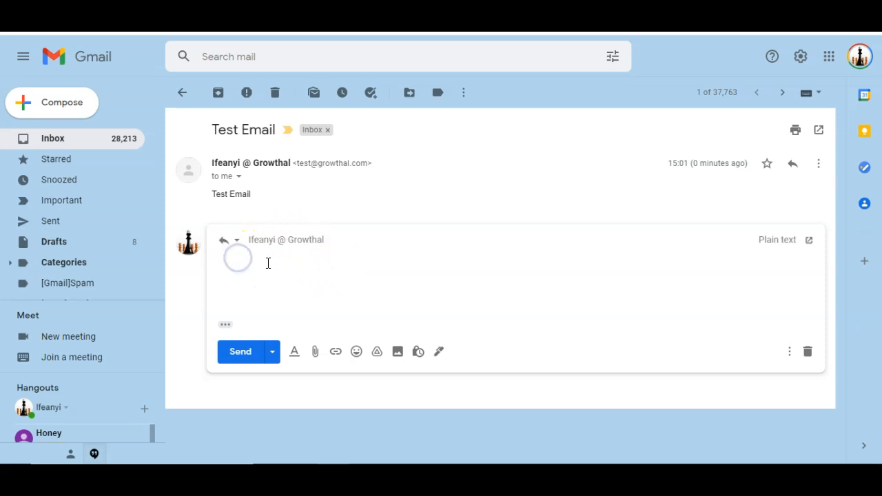
pyautogui.write('Reve')
pyautogui.write('eived with thans')
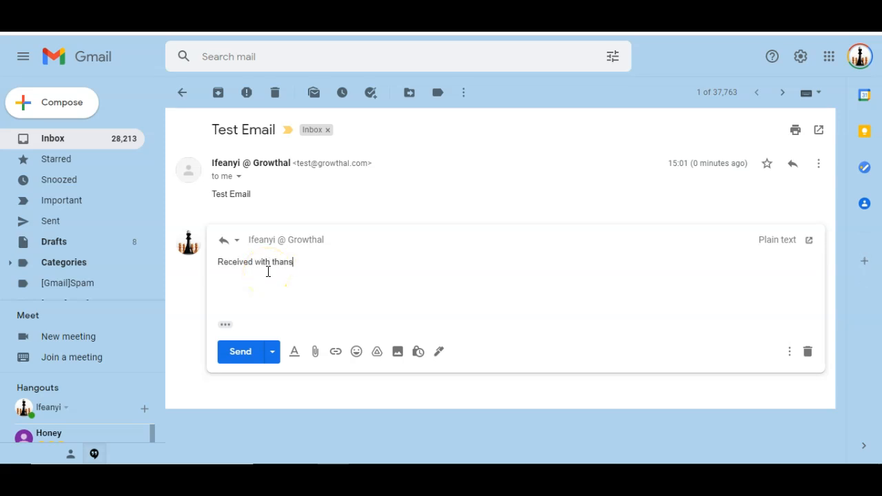
pyautogui.press('BackSpace')
pyautogui.write('ks')
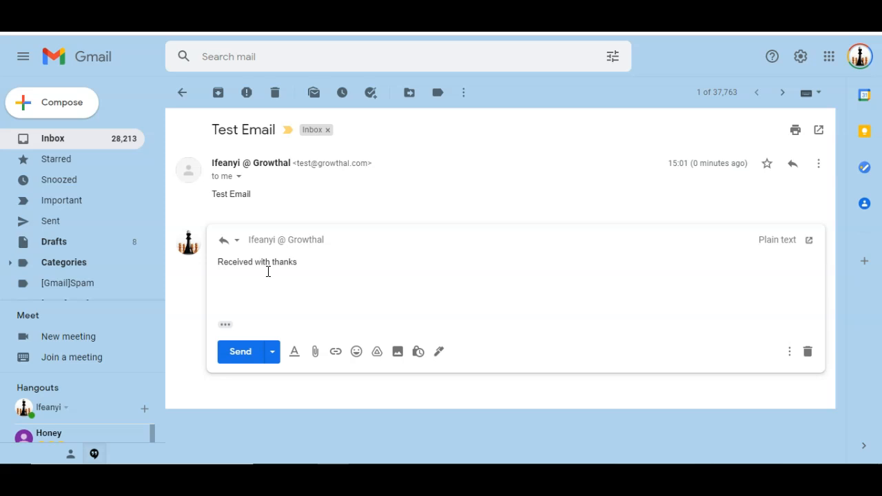
pyautogui.click(252, 353)
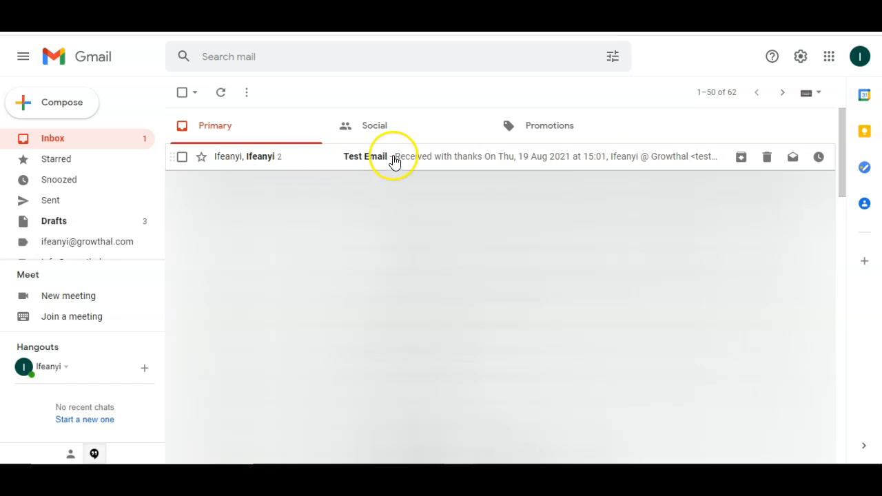
# - Open the "Test Email" conversation in the original Gmail account's inbox to read the reply
pyautogui.click(437, 162)
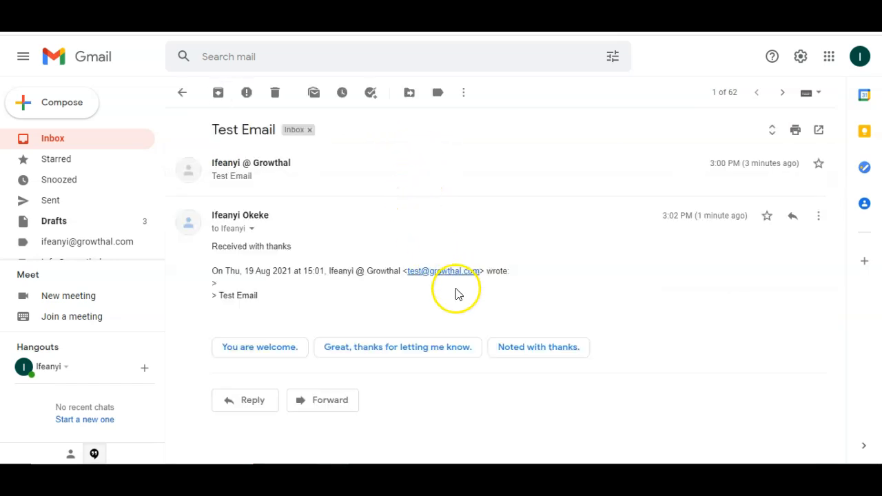